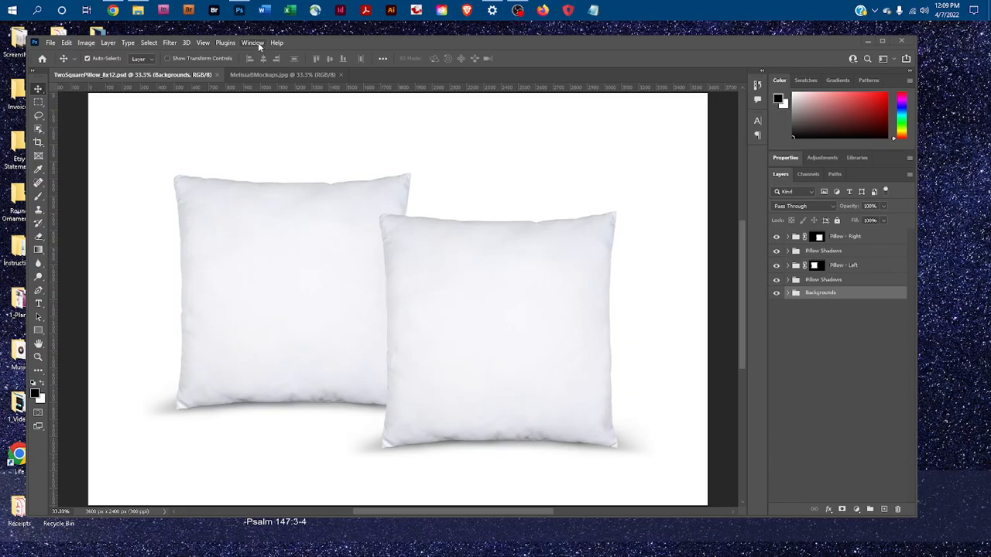
- Expand the Pillow - Right group and open its Design - Pillow smart object for editing
{"action": "left_click", "coordinate": [256, 44]}
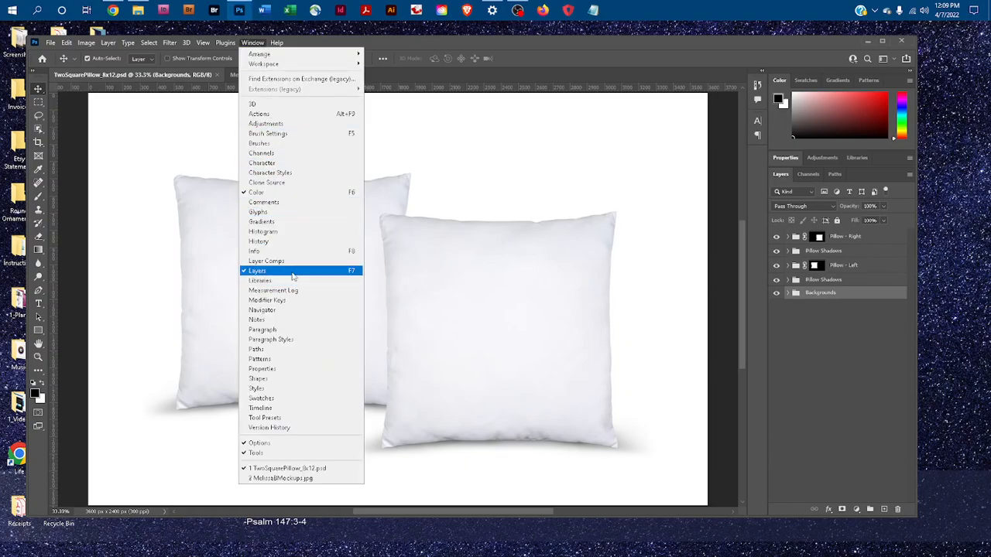
{"action": "left_click", "coordinate": [826, 362]}
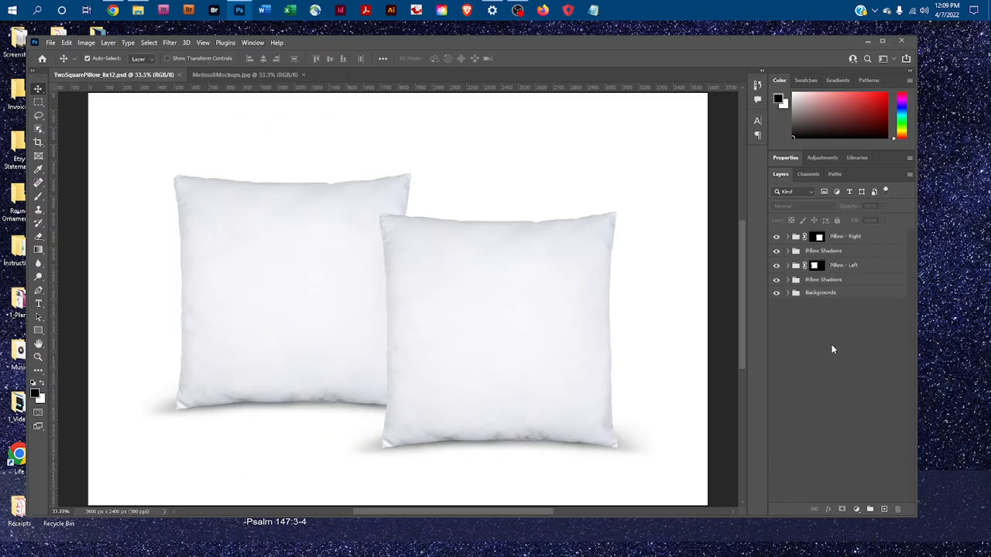
{"action": "left_click", "coordinate": [788, 237]}
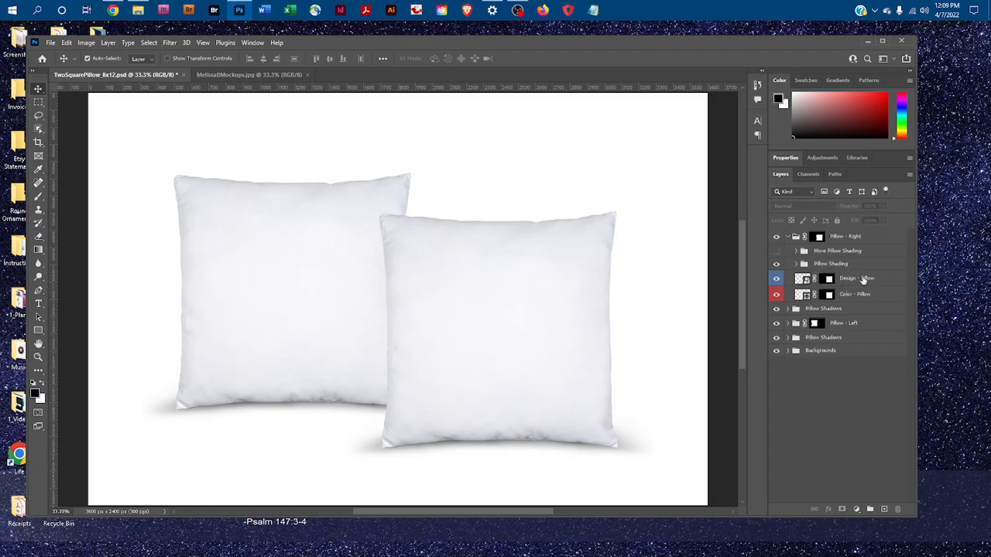
{"action": "double_click", "coordinate": [806, 283]}
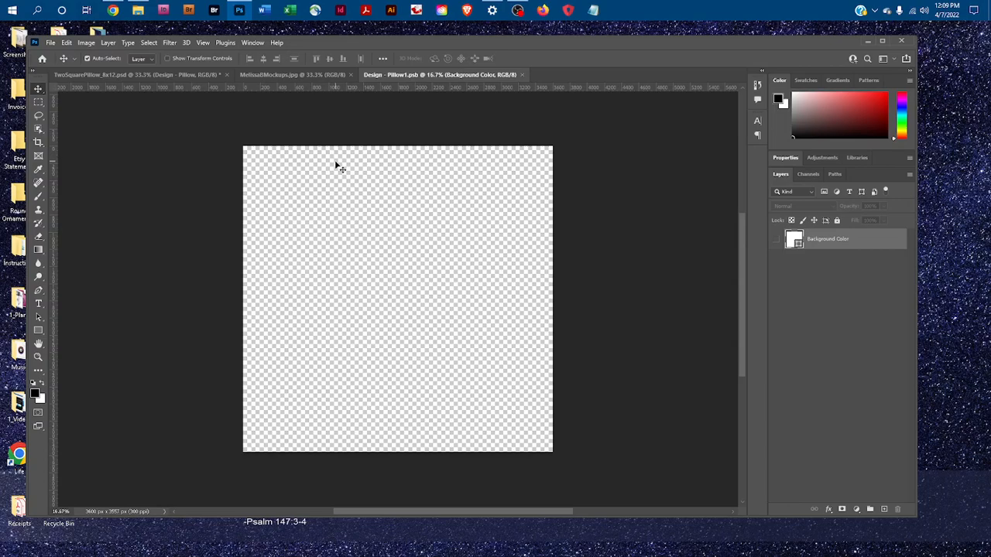
- Open the watercolors-413270 JPG image from the 1_Art folder
{"action": "left_click", "coordinate": [51, 42]}
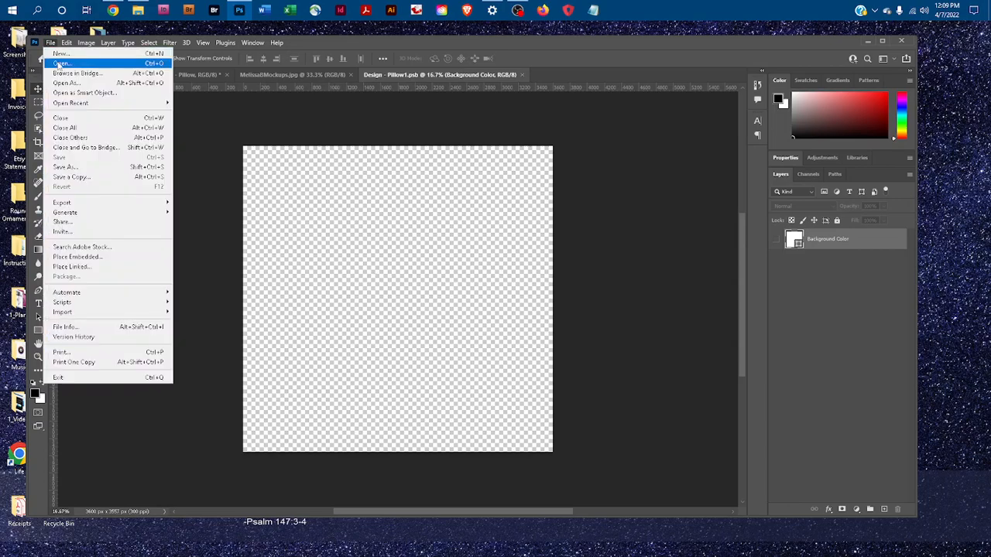
{"action": "left_click", "coordinate": [62, 63]}
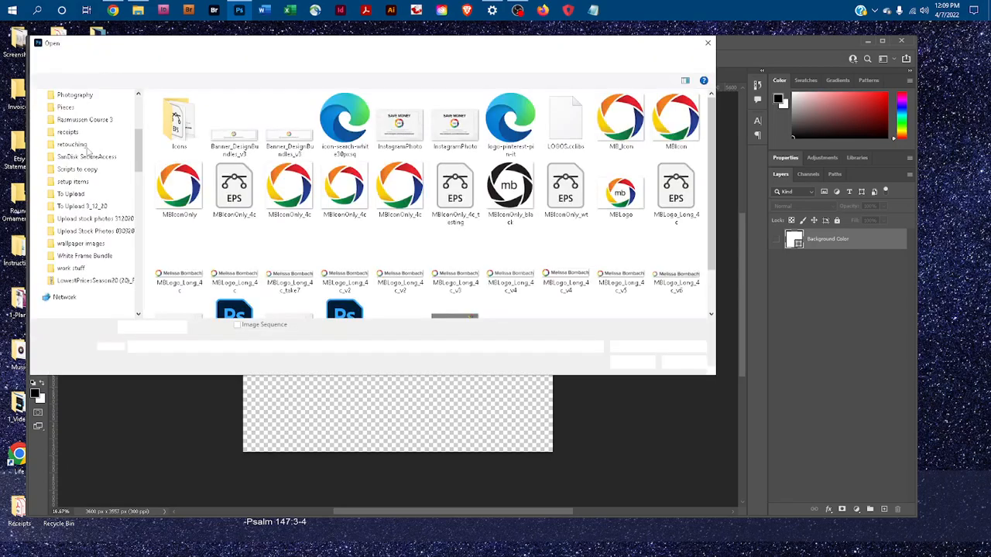
{"action": "scroll", "coordinate": [92, 198], "scroll_direction": "up", "scroll_amount": 5}
{"action": "left_click", "coordinate": [69, 165]}
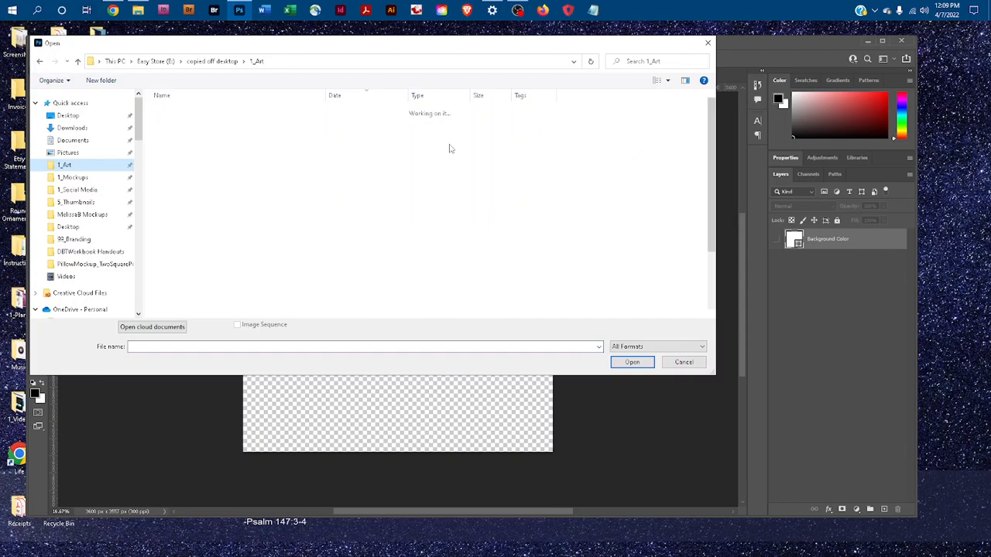
{"action": "scroll", "coordinate": [391, 243], "scroll_direction": "down", "scroll_amount": 2}
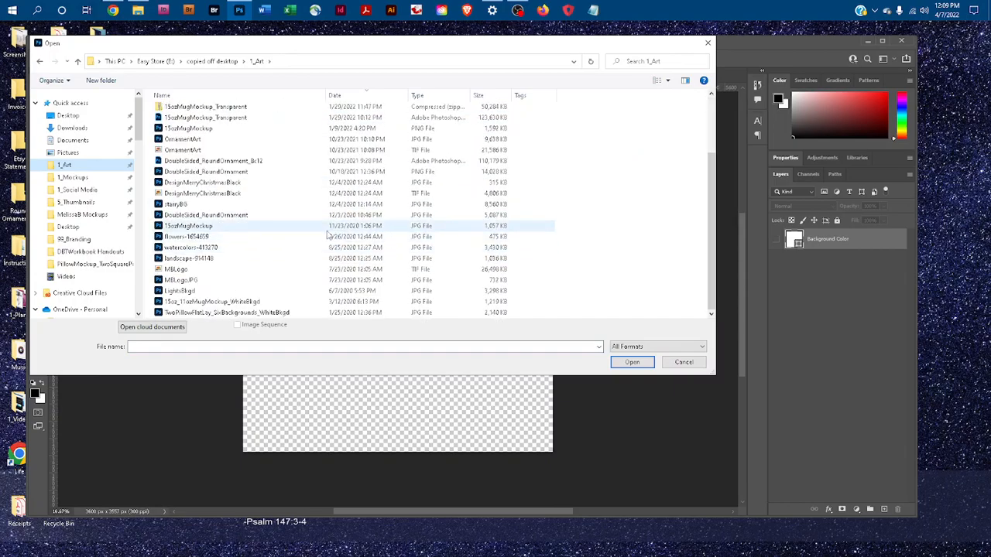
{"action": "left_click", "coordinate": [211, 261]}
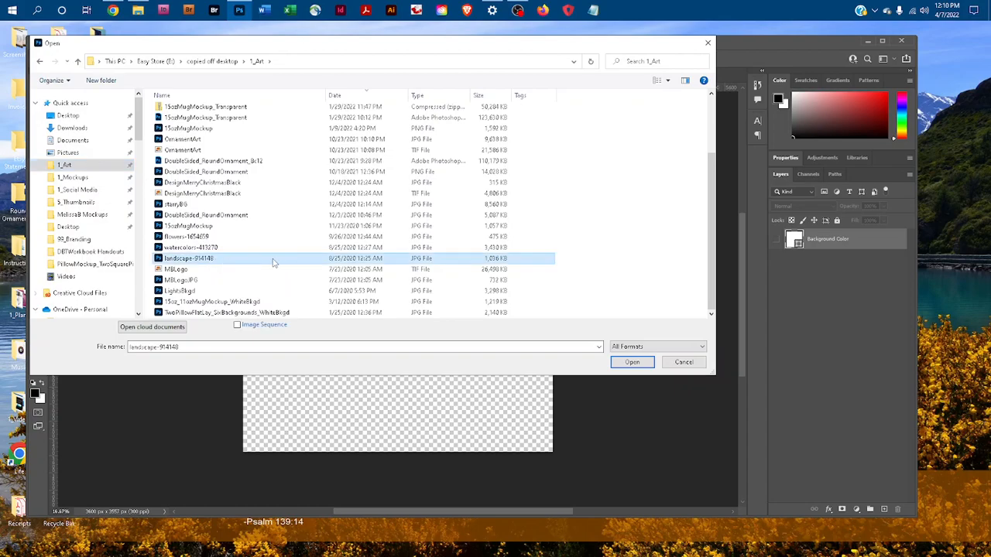
{"action": "left_click", "coordinate": [216, 248]}
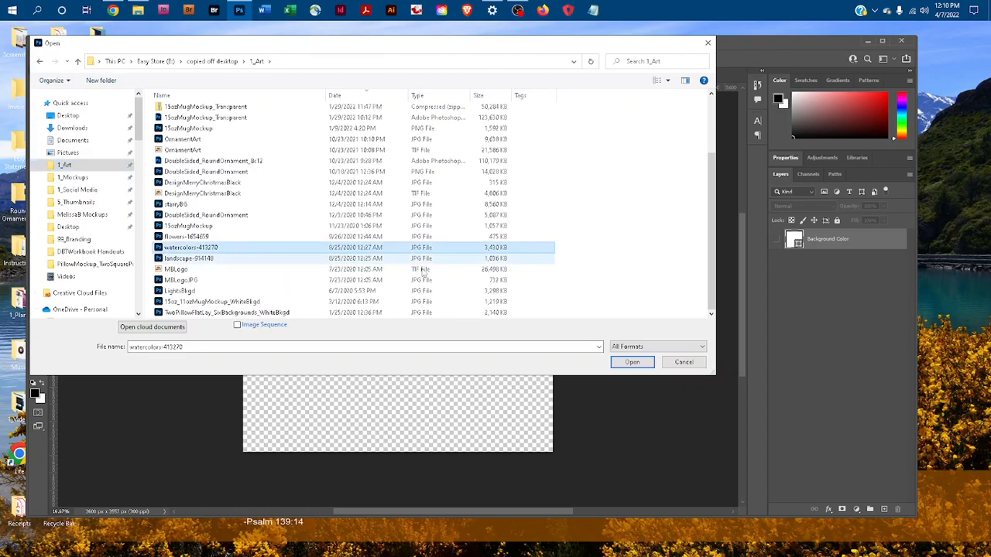
{"action": "left_click", "coordinate": [632, 363]}
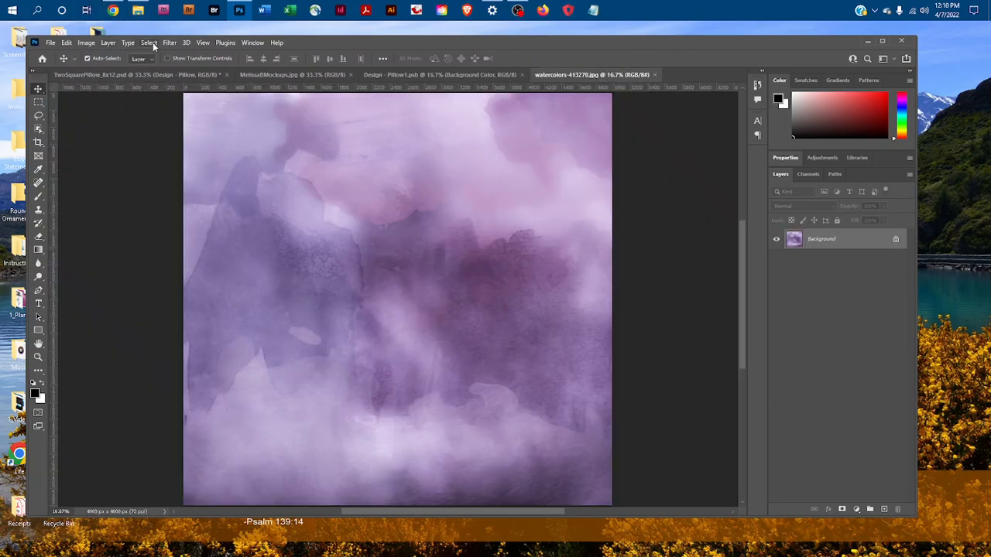
- Copy the entire watercolor image and paste it into the Design - Pillow1.psb document
{"action": "left_click", "coordinate": [148, 43]}
{"action": "left_click", "coordinate": [154, 51]}
{"action": "left_click", "coordinate": [66, 43]}
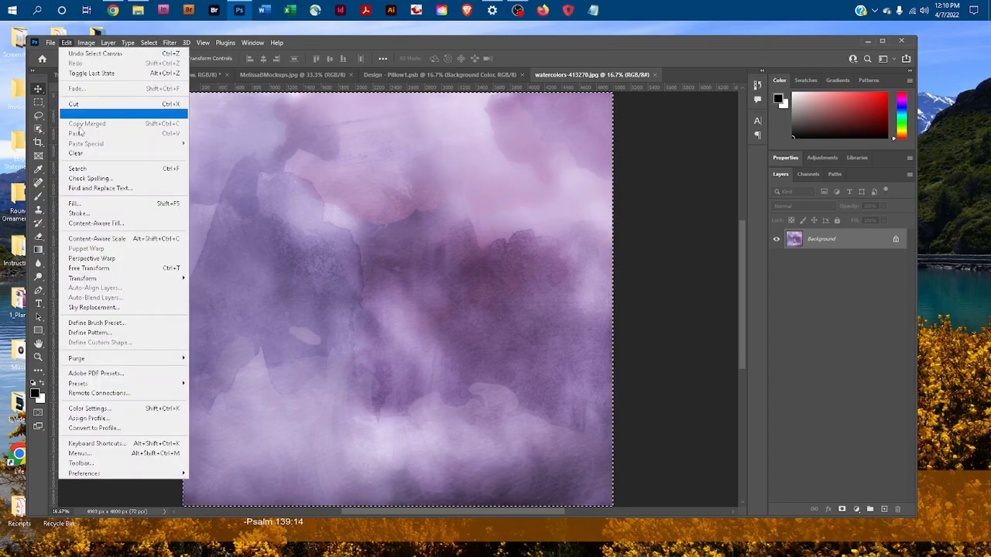
{"action": "left_click", "coordinate": [88, 116]}
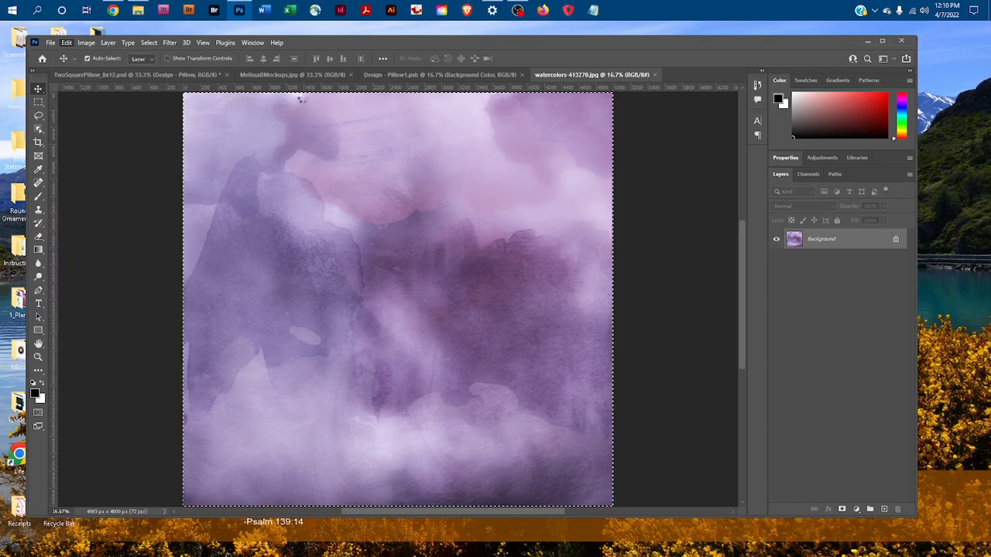
{"action": "left_click", "coordinate": [430, 75]}
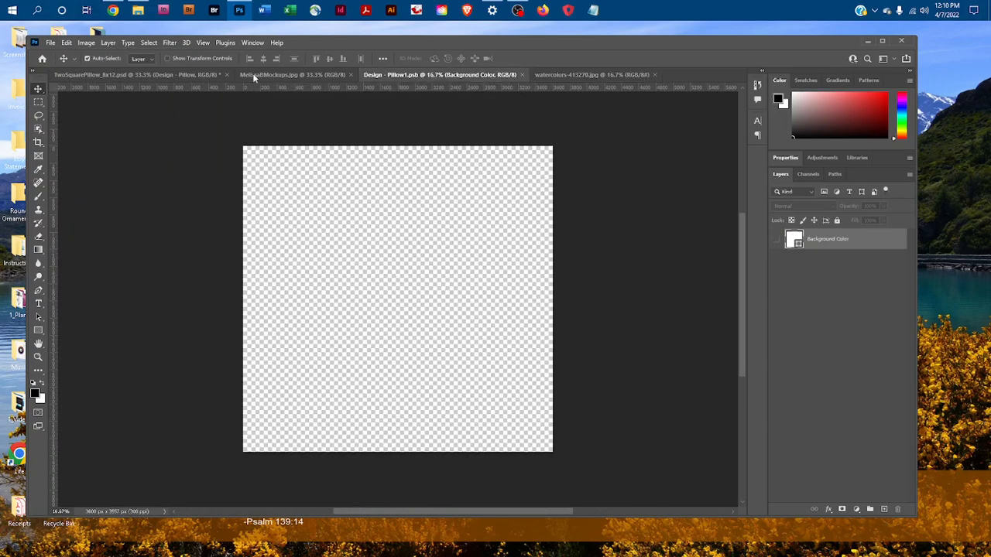
{"action": "left_click", "coordinate": [67, 42]}
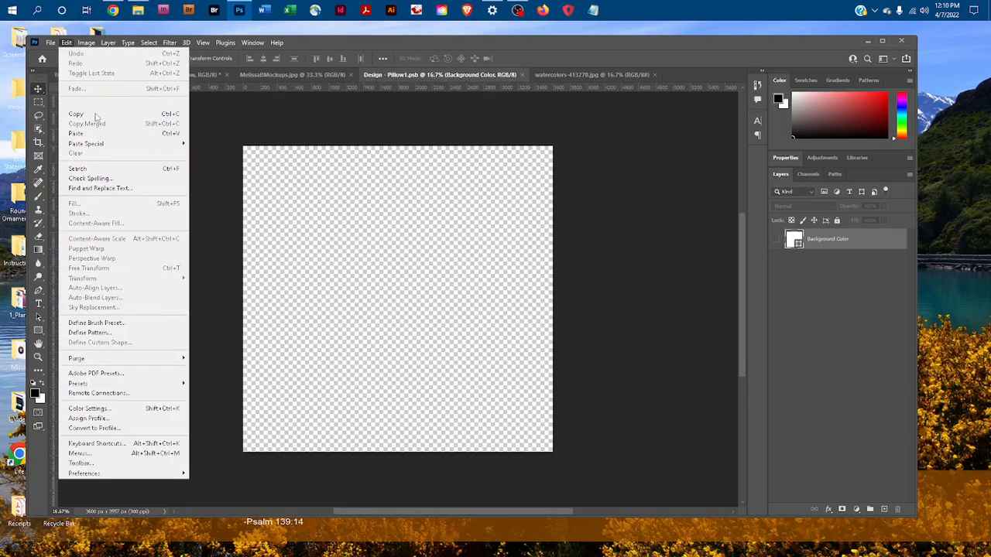
{"action": "left_click", "coordinate": [109, 135]}
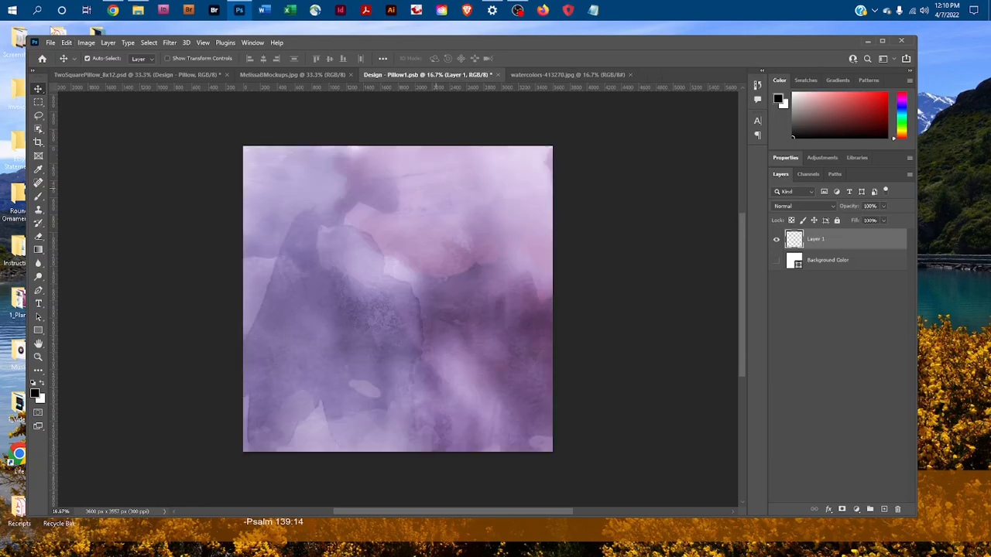
- Scale the pasted watercolor layer proportionally to about 75% with Free Transform so it just covers the canvas
{"action": "left_click", "coordinate": [68, 43]}
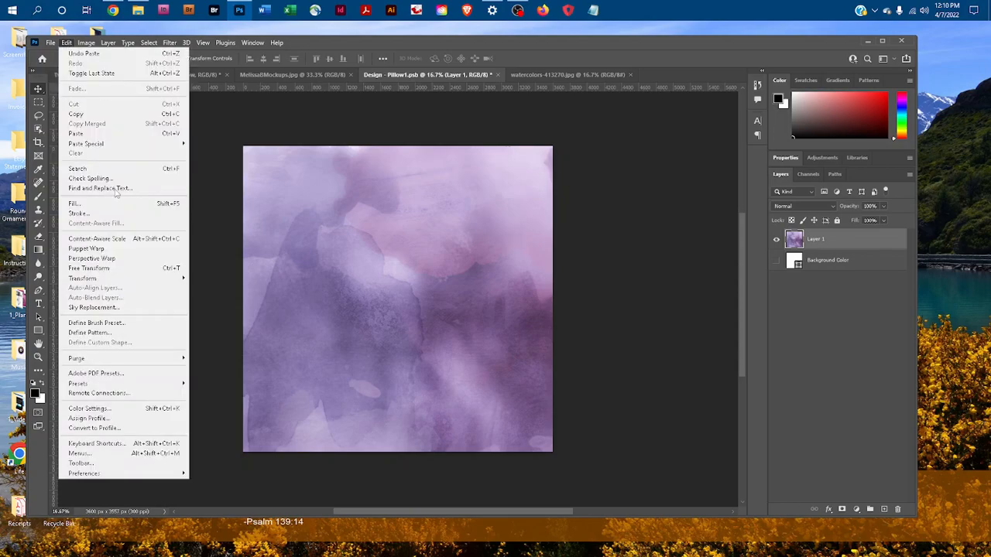
{"action": "left_click", "coordinate": [130, 273]}
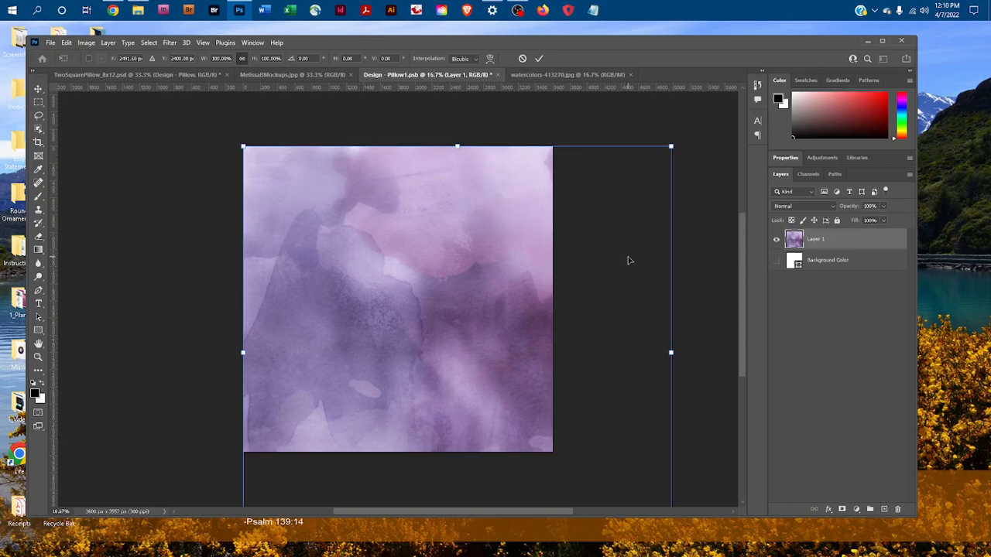
{"action": "key", "text": "ctrl+minus"}
{"action": "key", "text": "ctrl+minus"}
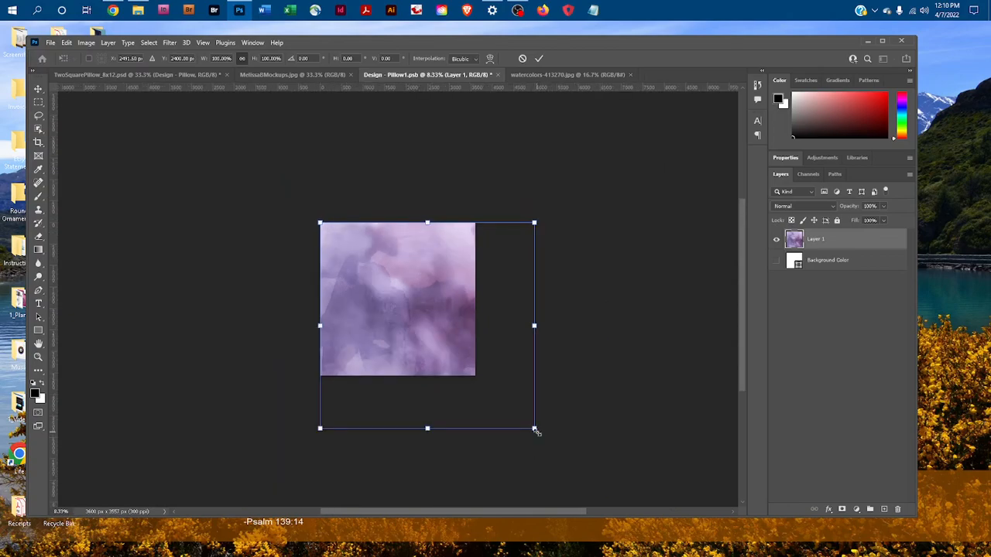
{"action": "left_click_drag", "start_coordinate": [534, 428], "coordinate": [480, 378]}
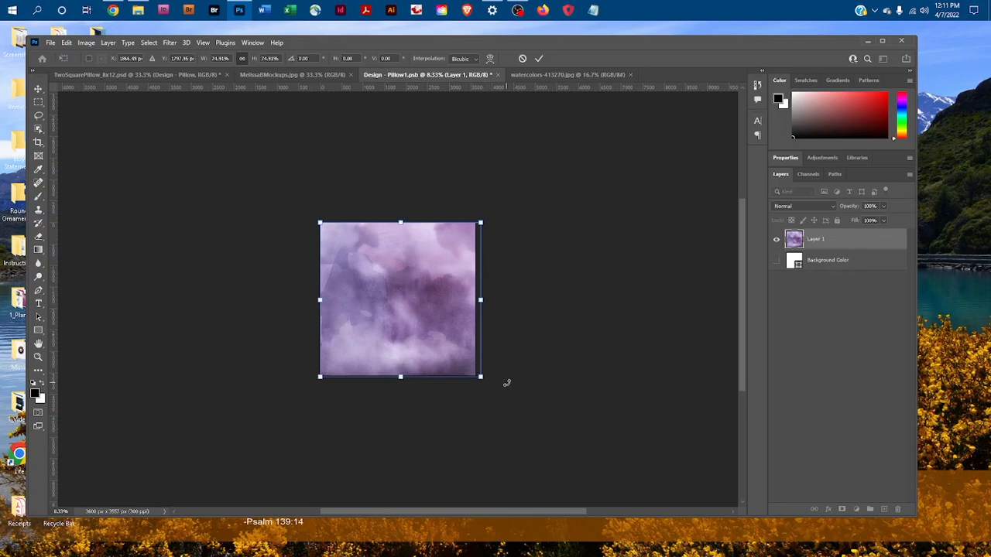
{"action": "key", "text": "Return"}
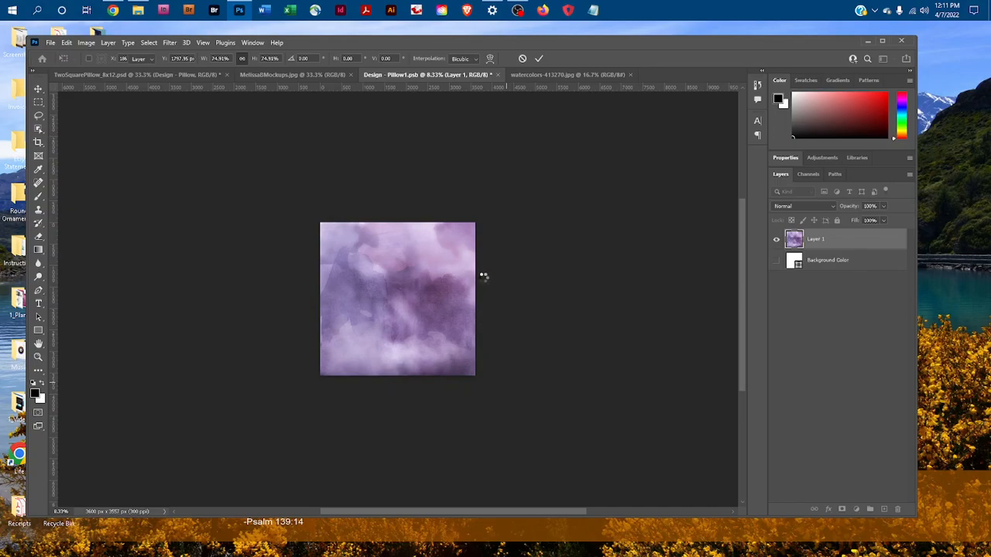
{"action": "left_click", "coordinate": [67, 43]}
{"action": "left_click", "coordinate": [428, 151]}
{"action": "left_click", "coordinate": [429, 152]}
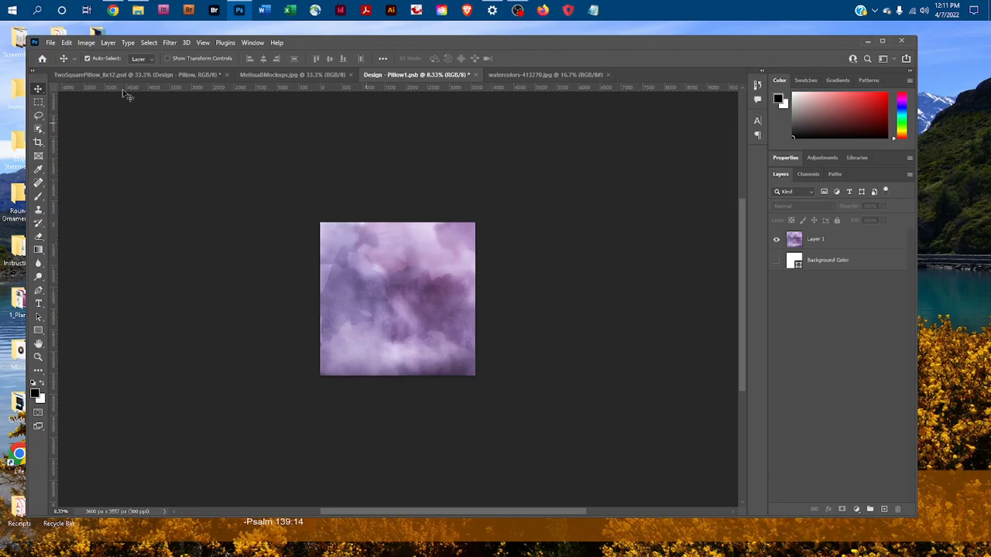
- Save and close the Design - Pillow1.psb smart object, and close the watercolor source image
{"action": "left_click", "coordinate": [51, 43]}
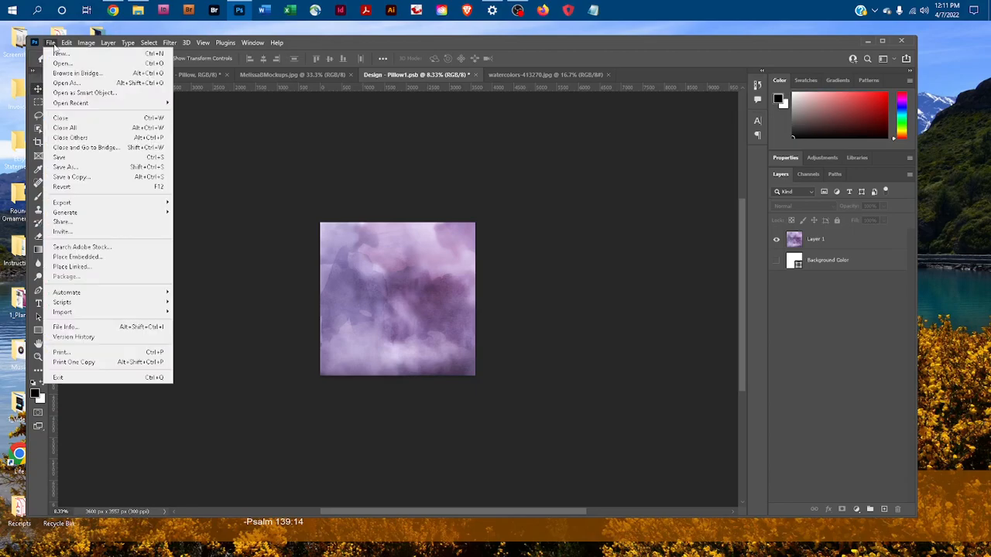
{"action": "left_click", "coordinate": [80, 158]}
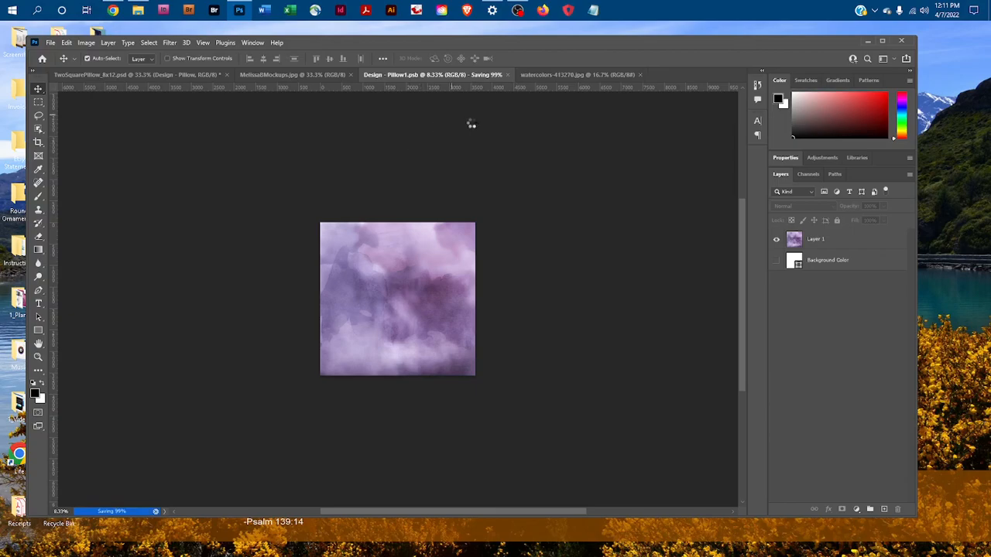
{"action": "left_click", "coordinate": [472, 75]}
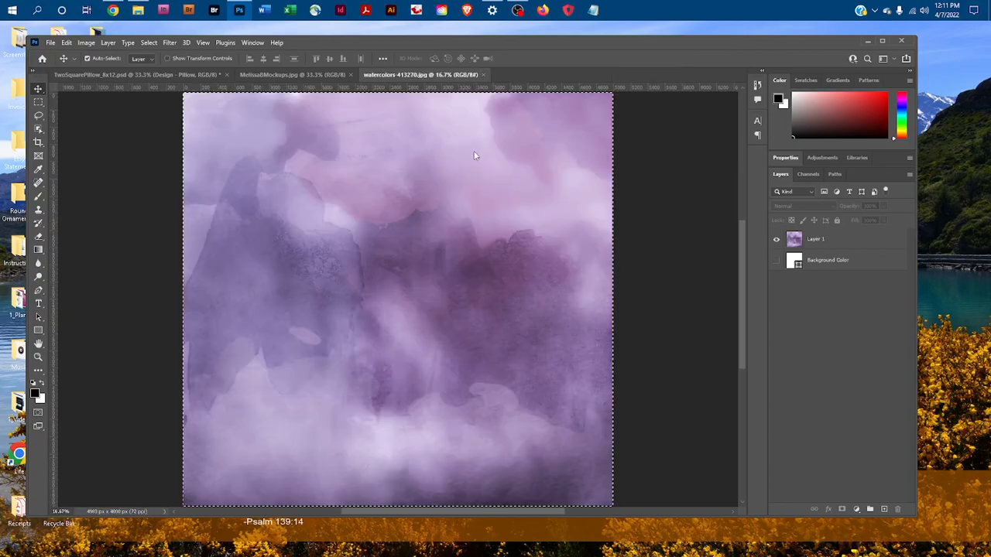
{"action": "left_click", "coordinate": [484, 75]}
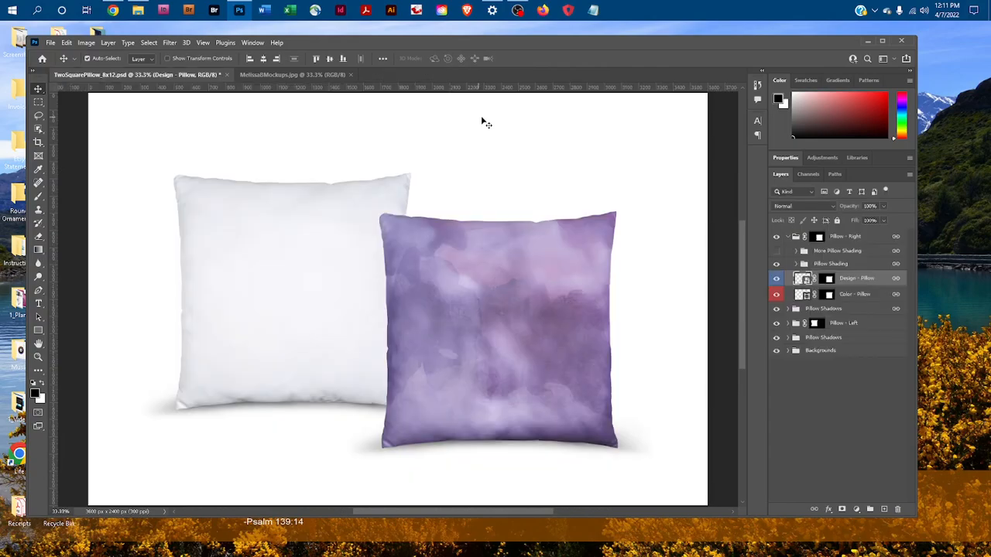
- Collapse the Pillow - Right group, expand Pillow - Left and open its Design - Pillow smart object for editing
{"action": "left_click", "coordinate": [788, 236]}
{"action": "left_click", "coordinate": [787, 266]}
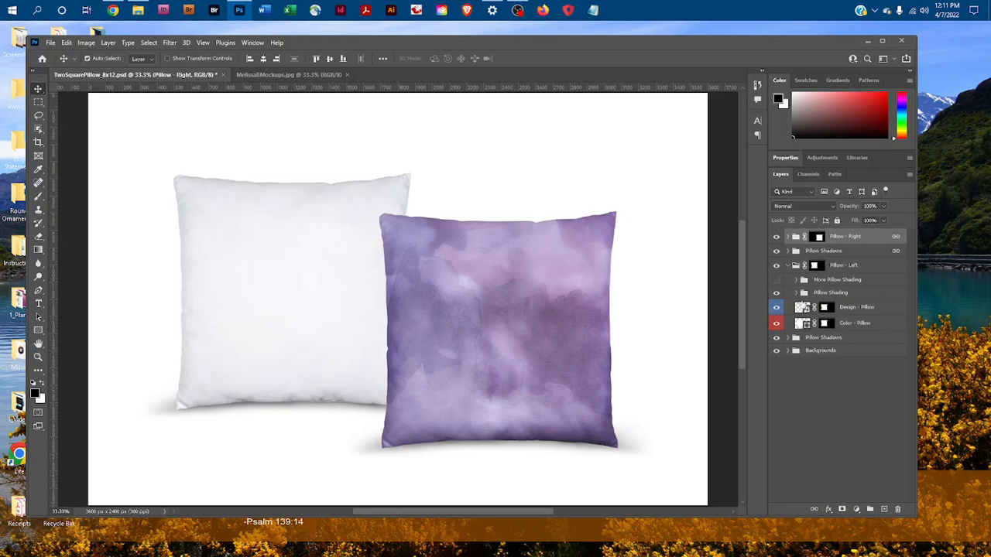
{"action": "double_click", "coordinate": [802, 308]}
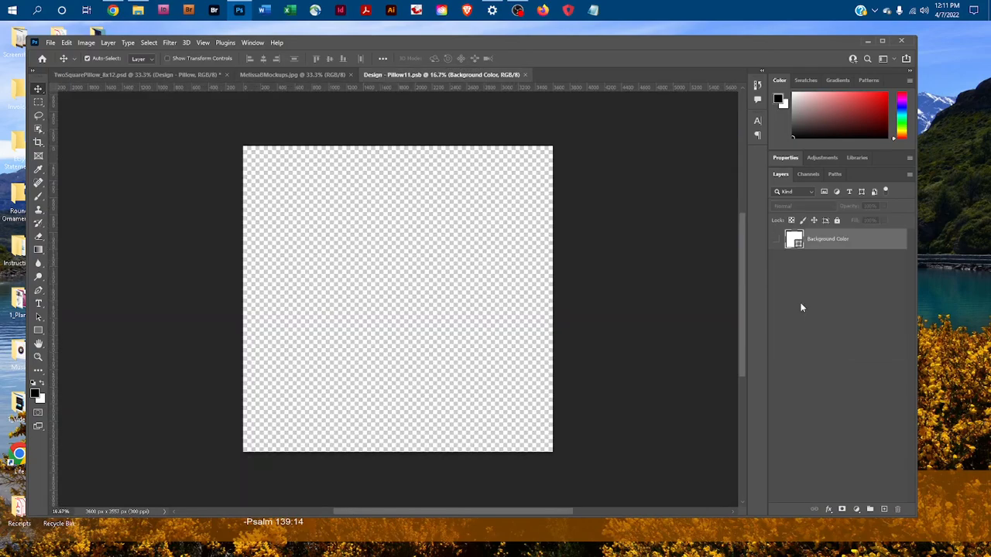
{"action": "left_click_drag", "start_coordinate": [719, 46], "coordinate": [706, 44]}
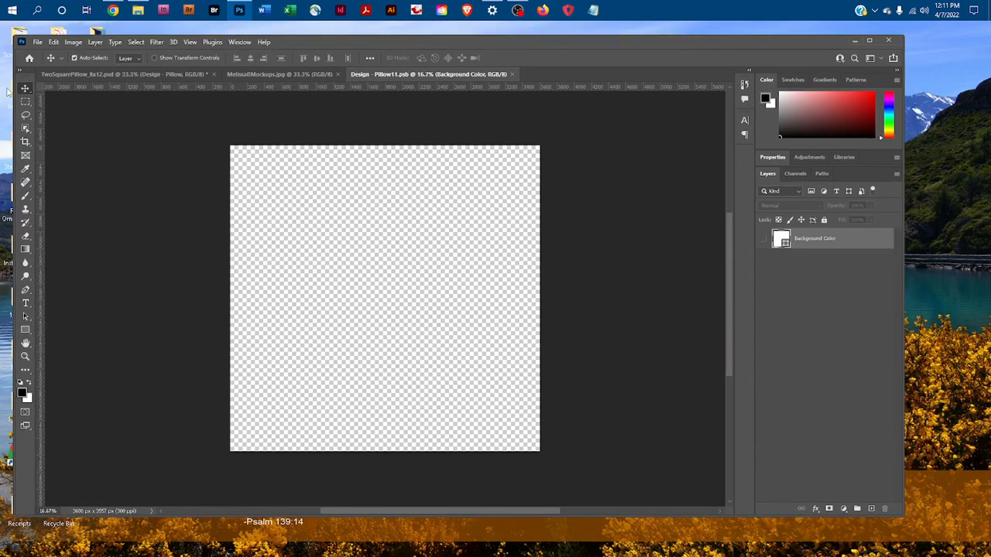
- Paste the copied watercolor into the left pillow's design document, then save and close it
{"action": "left_click", "coordinate": [53, 42]}
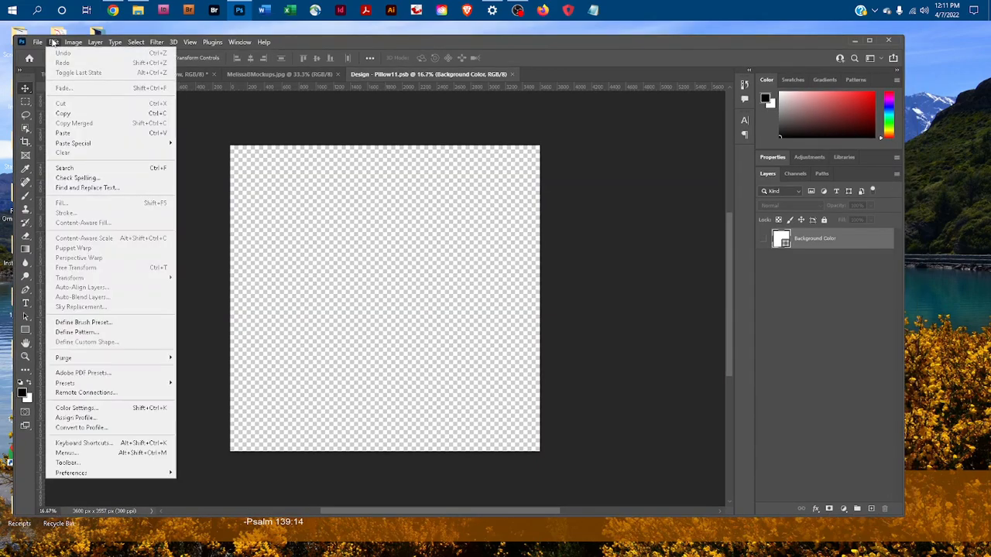
{"action": "left_click", "coordinate": [71, 133]}
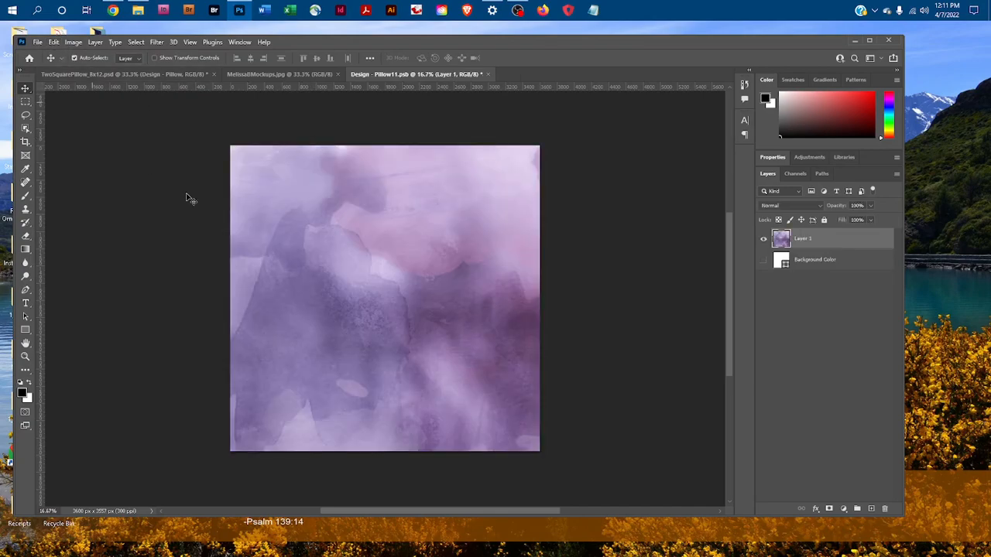
{"action": "left_click", "coordinate": [38, 42]}
{"action": "left_click", "coordinate": [78, 157]}
{"action": "left_click", "coordinate": [484, 74]}
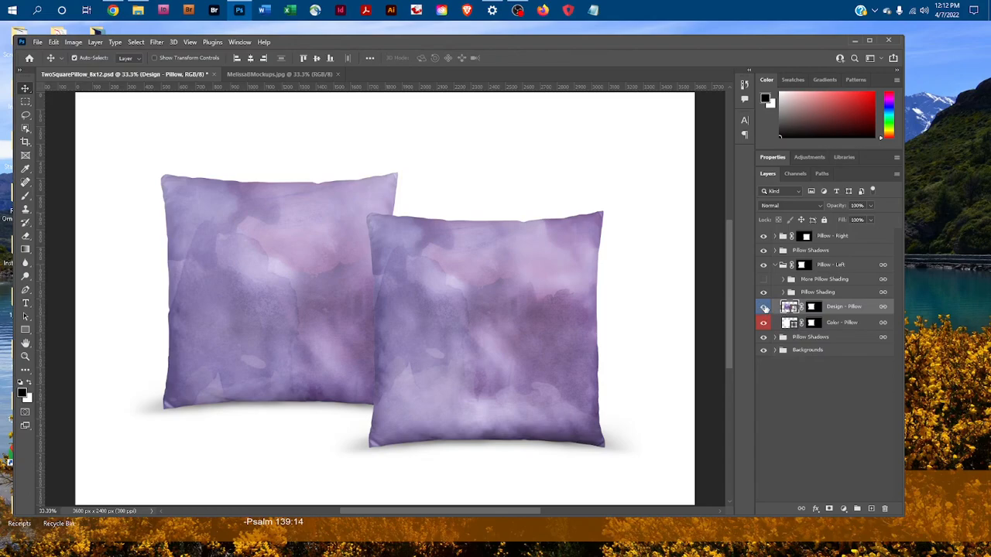
- Hide the left pillow's Design - Pillow layer and change its Color - Pillow fill to vivid purple 5c1282
{"action": "left_click", "coordinate": [765, 309]}
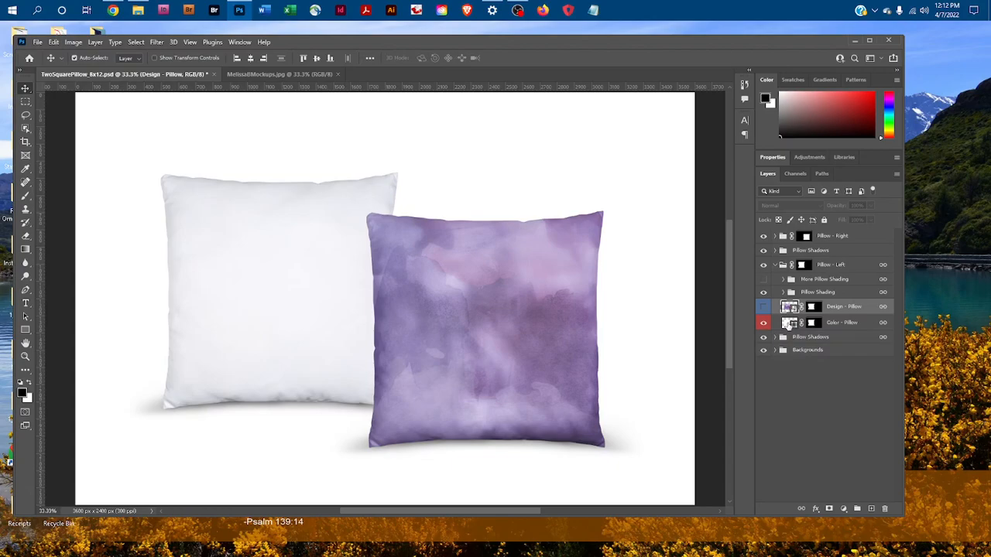
{"action": "left_click", "coordinate": [787, 325]}
{"action": "double_click", "coordinate": [788, 325]}
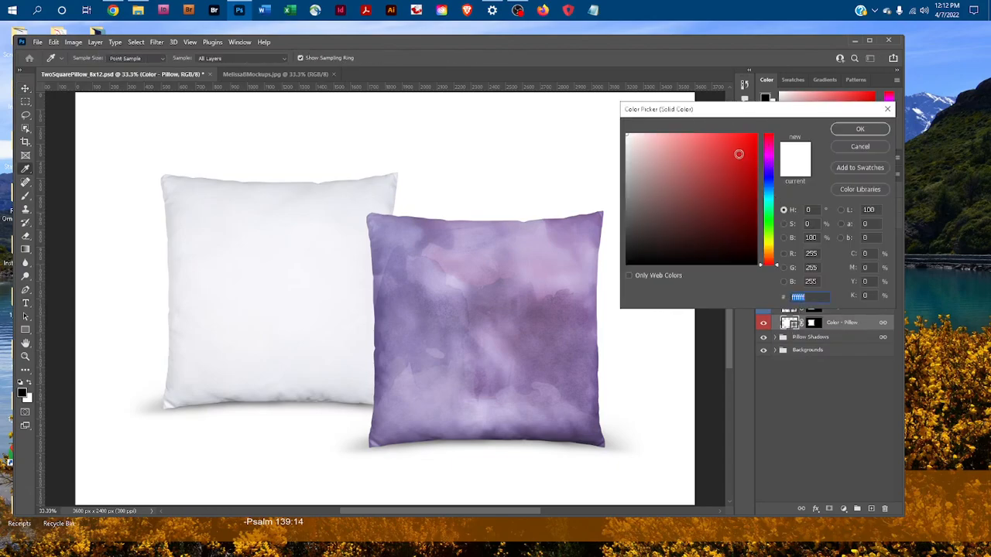
{"action": "left_click_drag", "start_coordinate": [750, 111], "coordinate": [539, 74]}
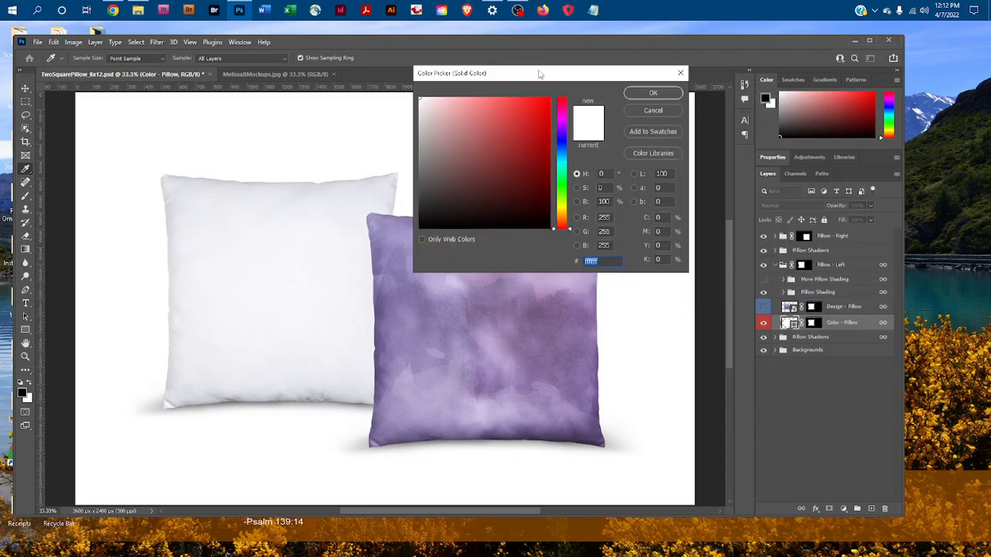
{"action": "left_click", "coordinate": [562, 129]}
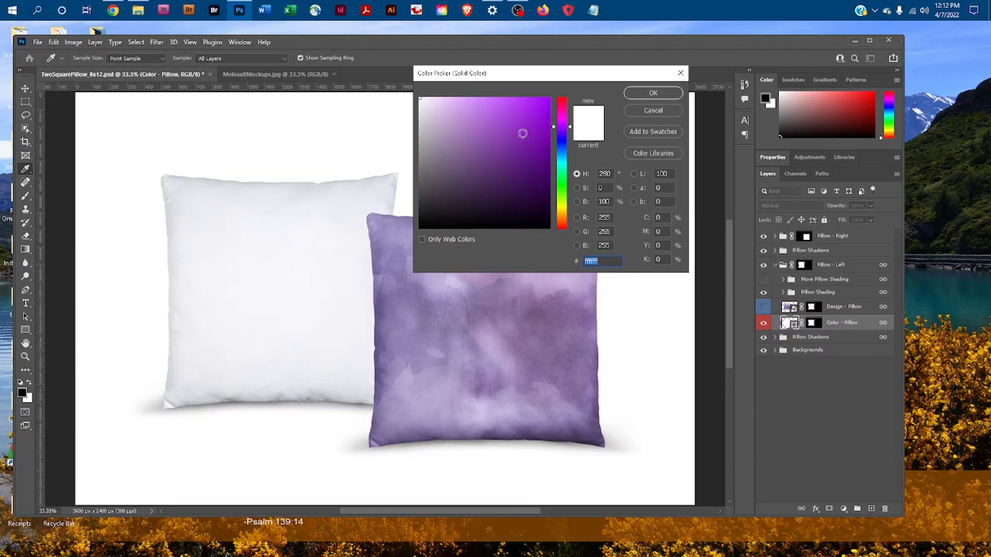
{"action": "left_click", "coordinate": [533, 160]}
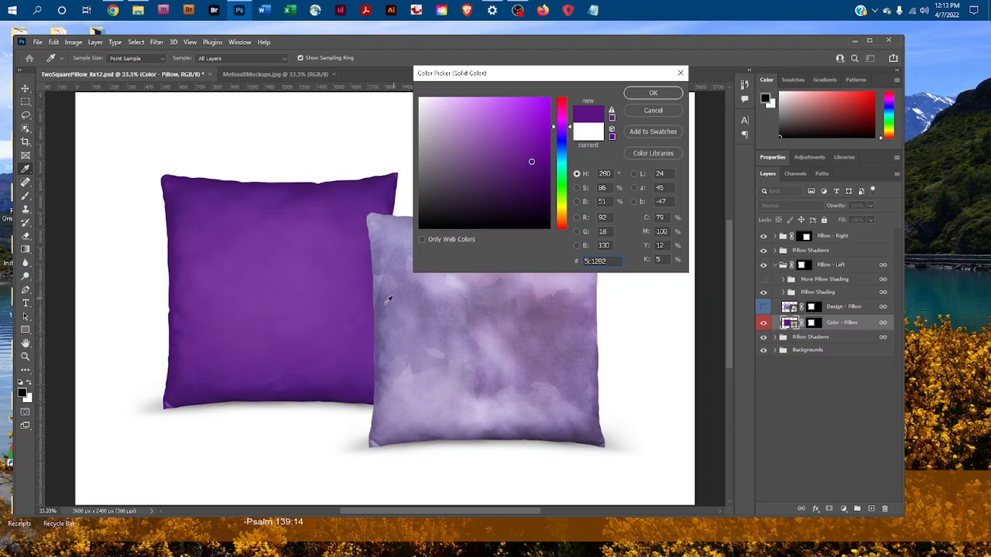
- Sample a muted purple from the right pillow's watercolor, darken it to 5a4074 and apply it as the left pillow's color
{"action": "left_click", "coordinate": [569, 306]}
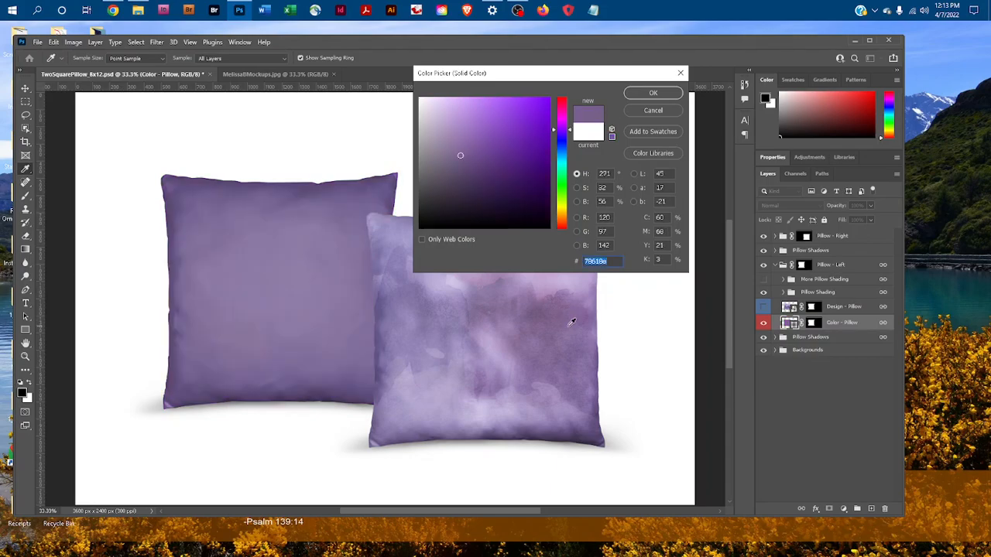
{"action": "left_click", "coordinate": [478, 168]}
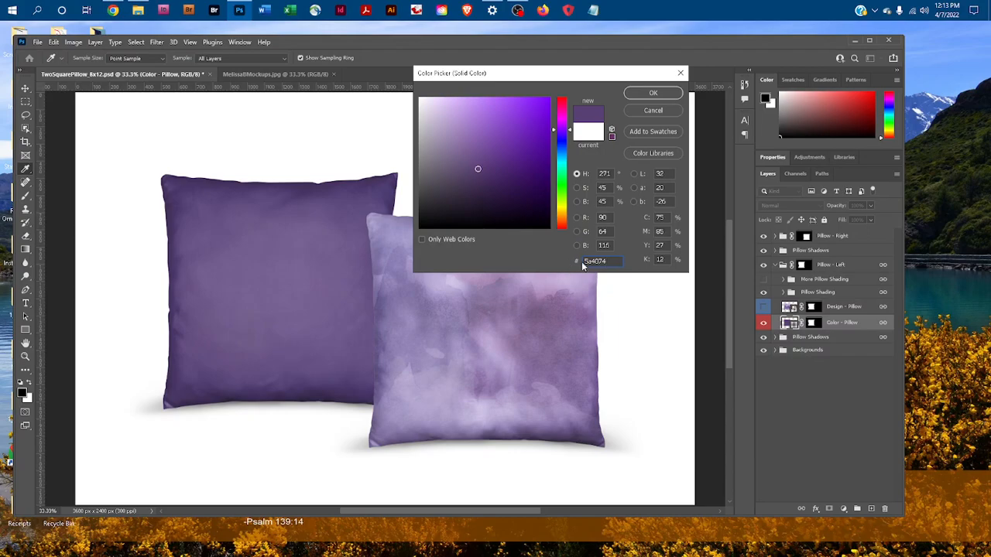
{"action": "left_click_drag", "start_coordinate": [612, 261], "coordinate": [560, 254]}
{"action": "left_click", "coordinate": [654, 93]}
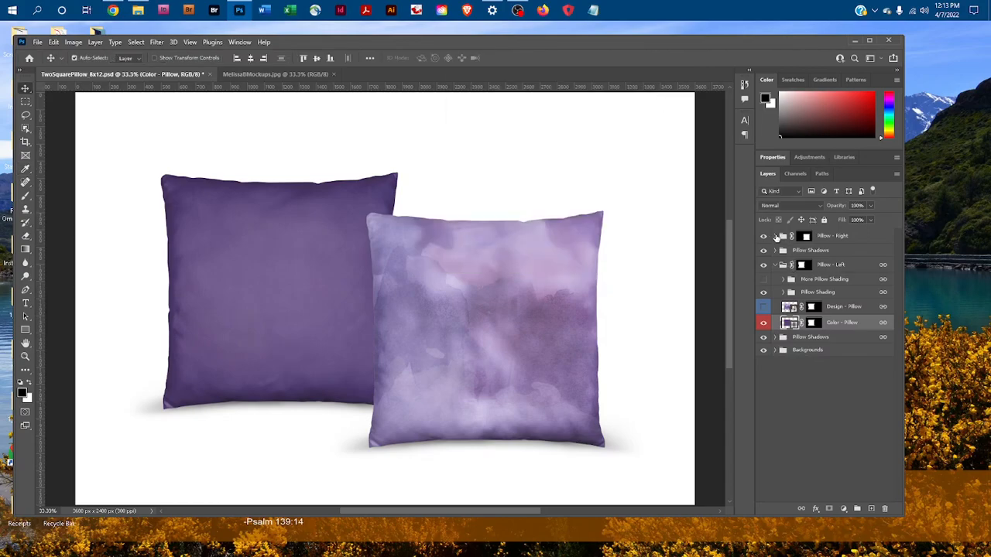
{"action": "left_click", "coordinate": [775, 236]}
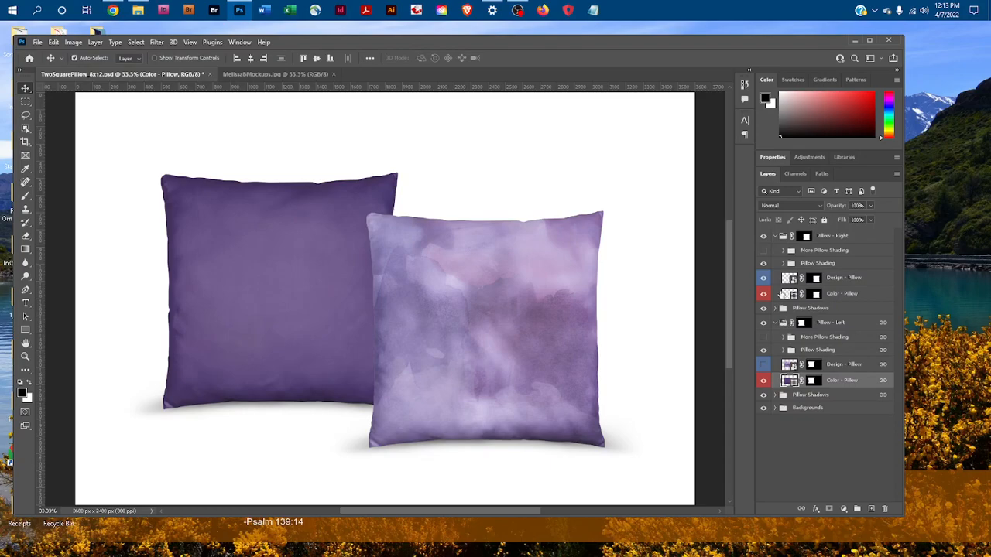
{"action": "double_click", "coordinate": [793, 295]}
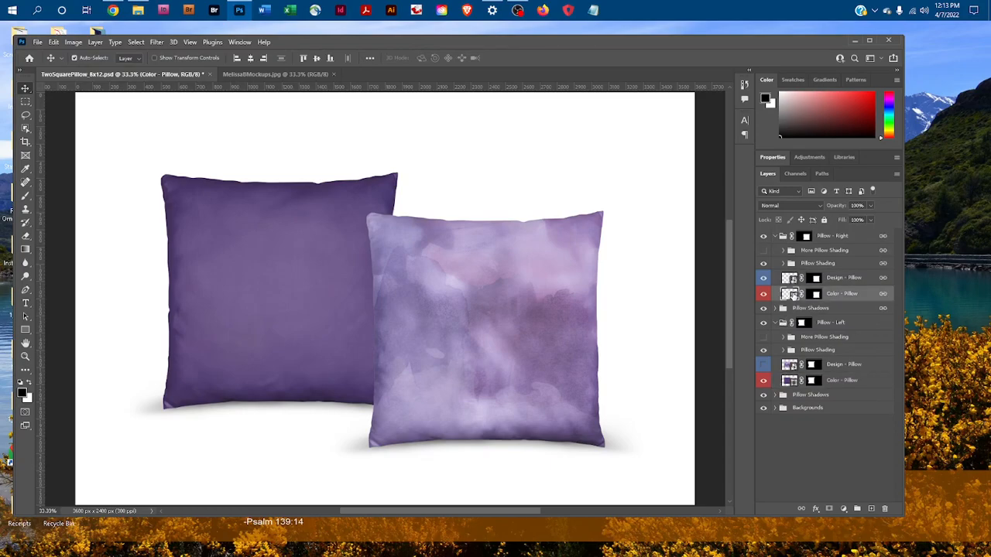
{"action": "left_click", "coordinate": [615, 262]}
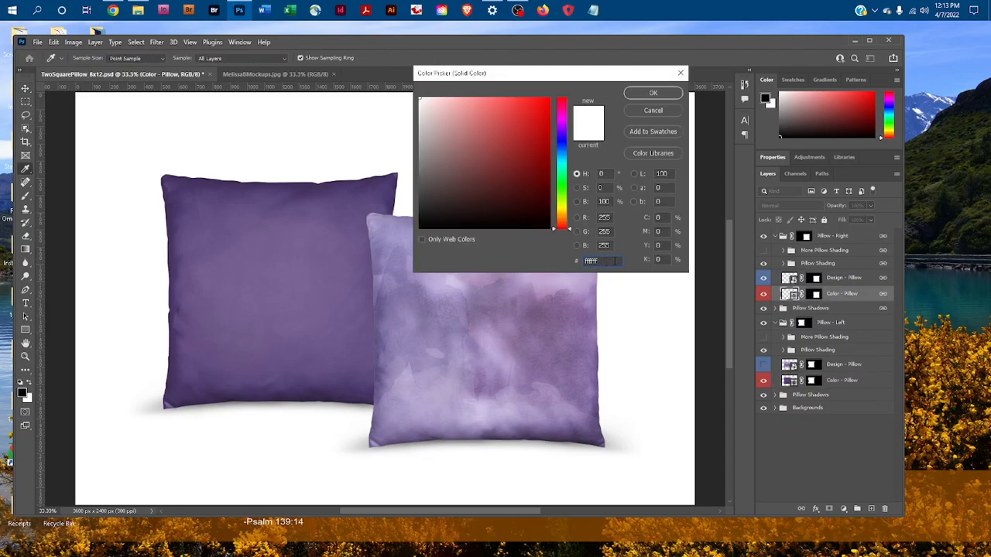
{"action": "left_click_drag", "start_coordinate": [601, 261], "coordinate": [576, 261]}
{"action": "key", "text": "BackSpace"}
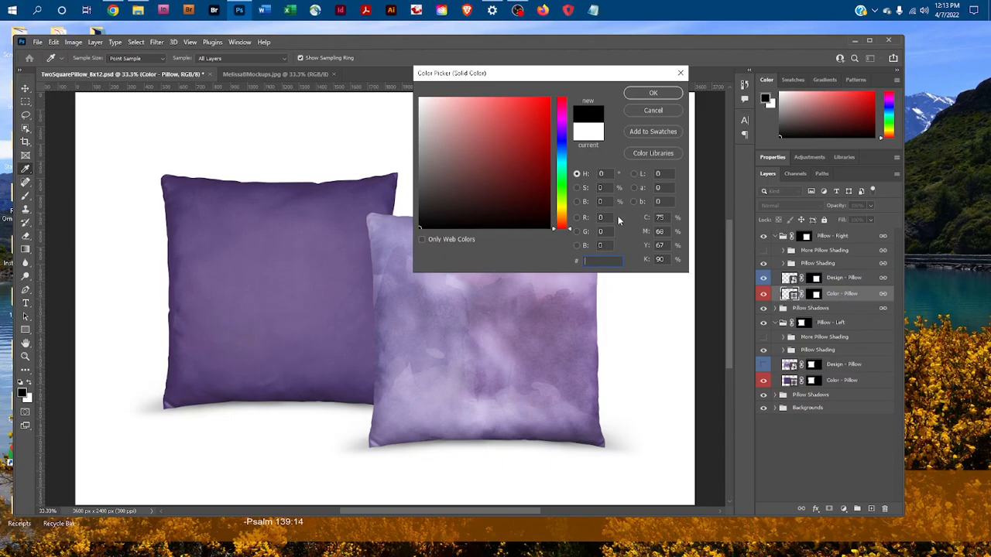
{"action": "left_click", "coordinate": [655, 111]}
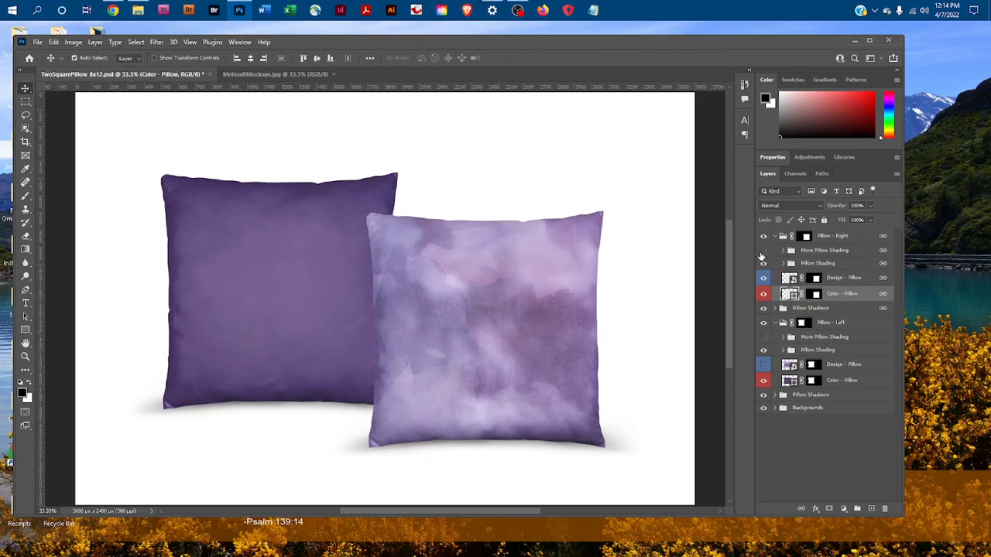
- Show the right pillow's More Pillow Shading group, set its opacity to 41% and hide it again
{"action": "left_click", "coordinate": [764, 252]}
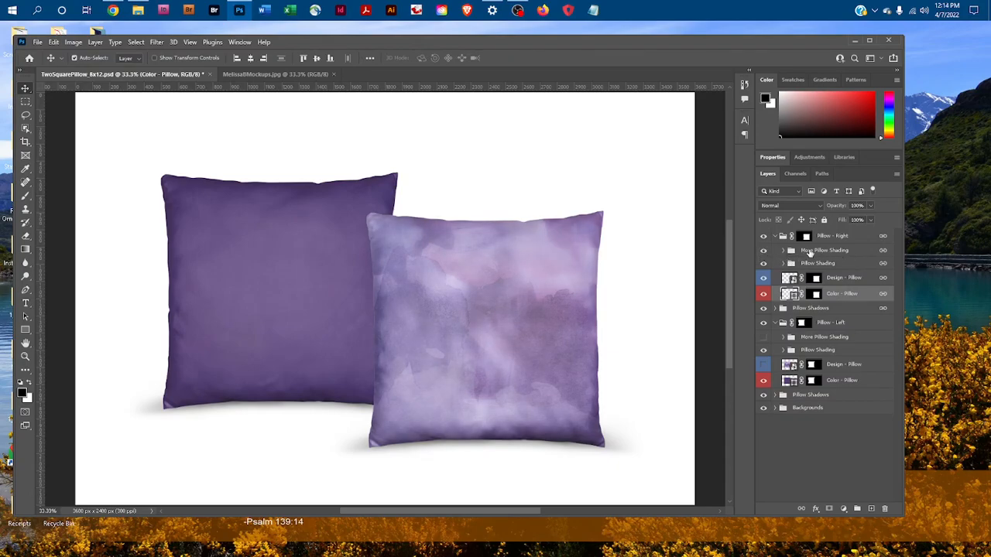
{"action": "left_click", "coordinate": [812, 251]}
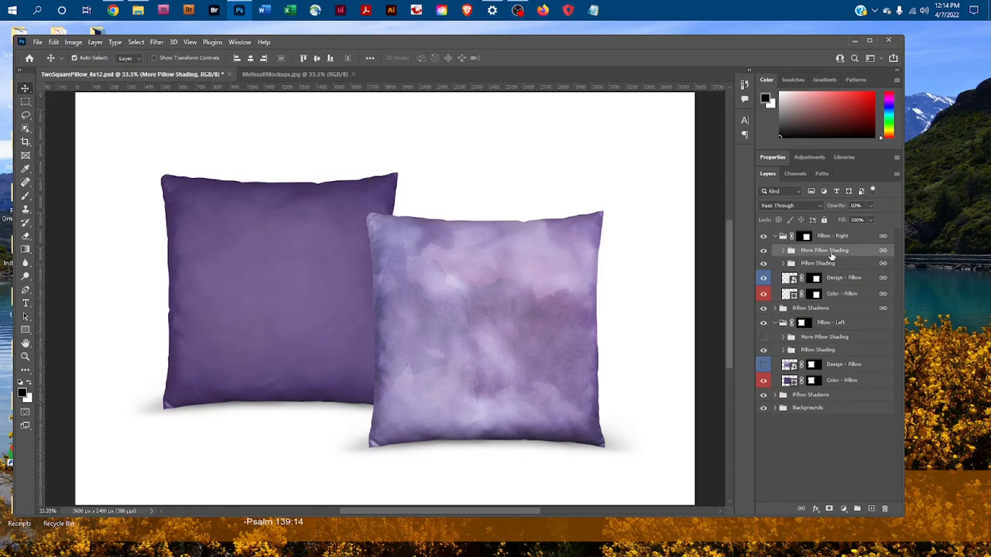
{"action": "left_click", "coordinate": [870, 205]}
{"action": "mouse_move", "coordinate": [872, 221]}
{"action": "left_mouse_down"}
{"action": "mouse_move", "coordinate": [896, 221]}
{"action": "mouse_move", "coordinate": [858, 221]}
{"action": "mouse_move", "coordinate": [868, 218]}
{"action": "left_mouse_up"}
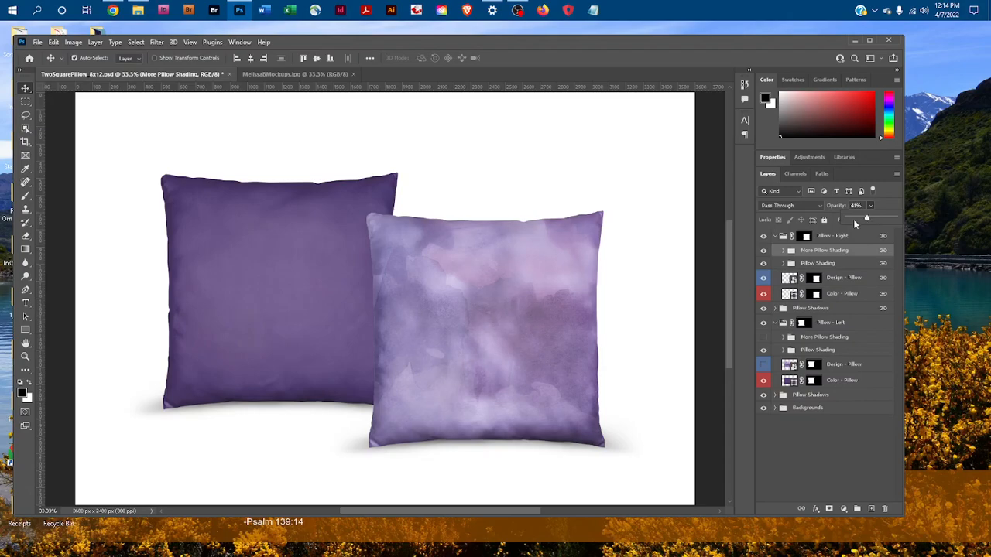
{"action": "left_click", "coordinate": [811, 255]}
{"action": "left_click", "coordinate": [765, 251]}
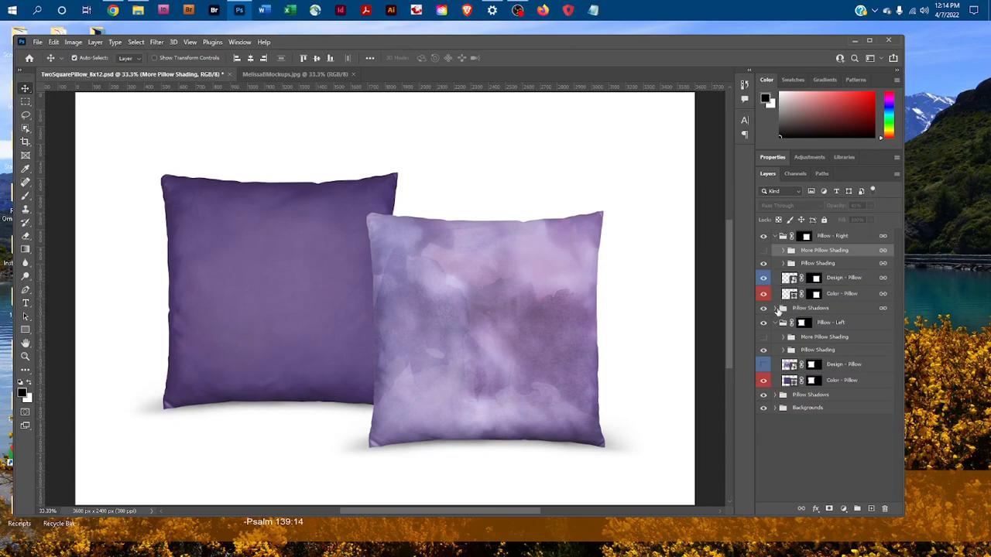
- Expand the right pillow's Pillow Shadows group, try a 100% fill on Cast Shadow and settle on 63%
{"action": "left_click", "coordinate": [778, 309]}
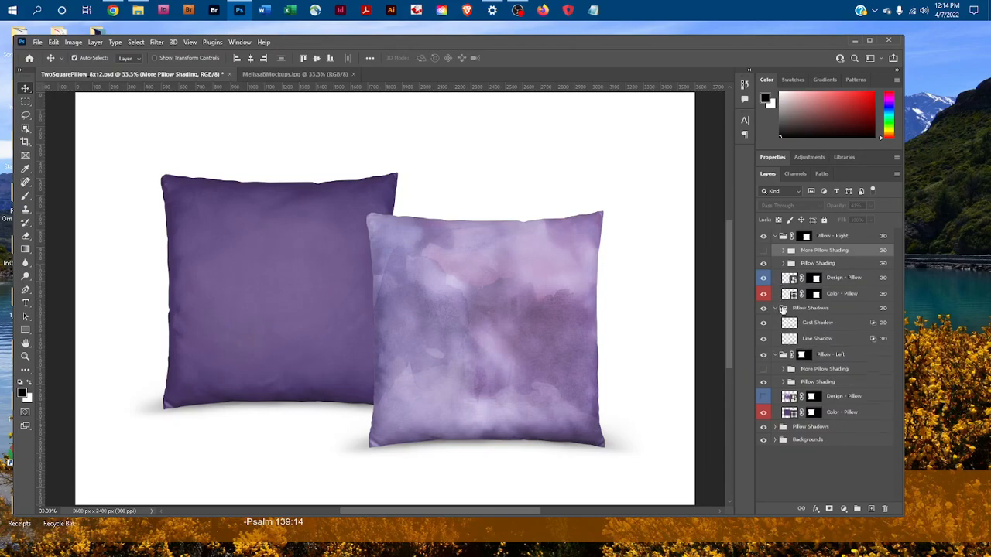
{"action": "left_click", "coordinate": [810, 341]}
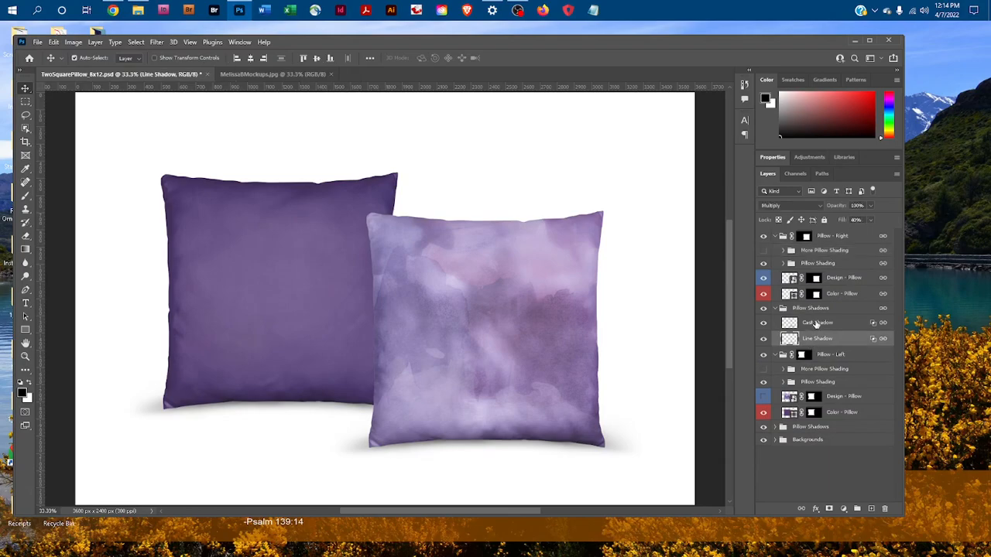
{"action": "left_click", "coordinate": [816, 325]}
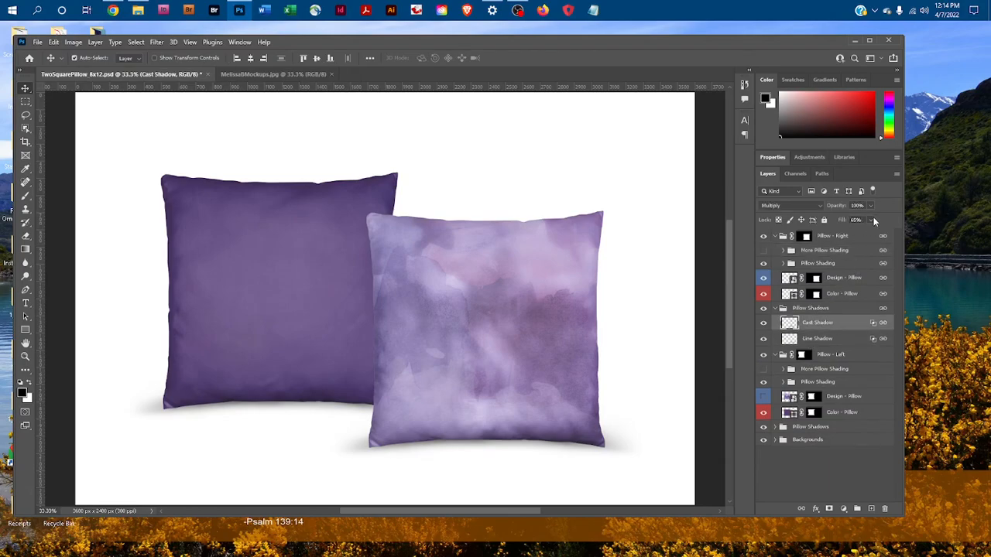
{"action": "left_click_drag", "start_coordinate": [870, 230], "coordinate": [902, 242]}
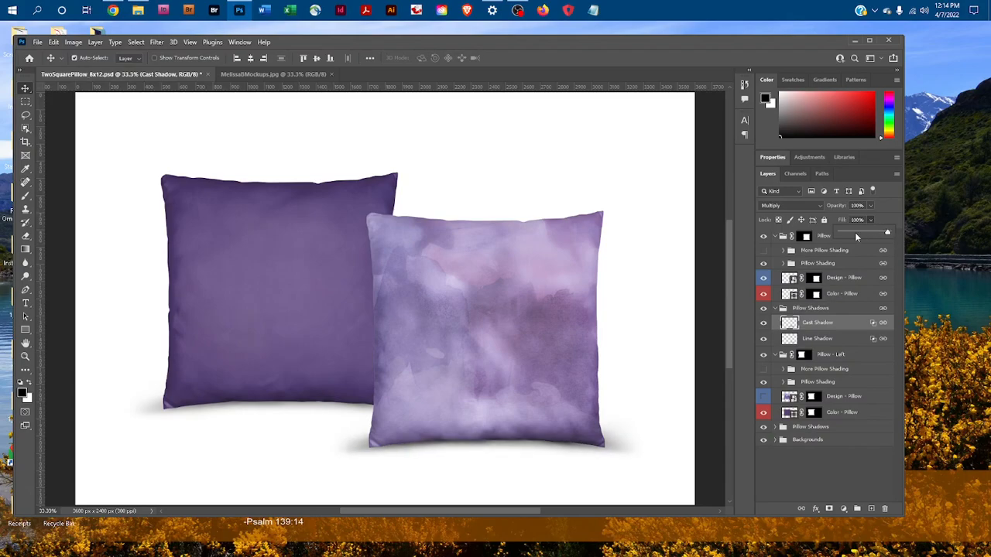
{"action": "left_click", "coordinate": [849, 232]}
{"action": "left_click_drag", "start_coordinate": [863, 232], "coordinate": [870, 233]}
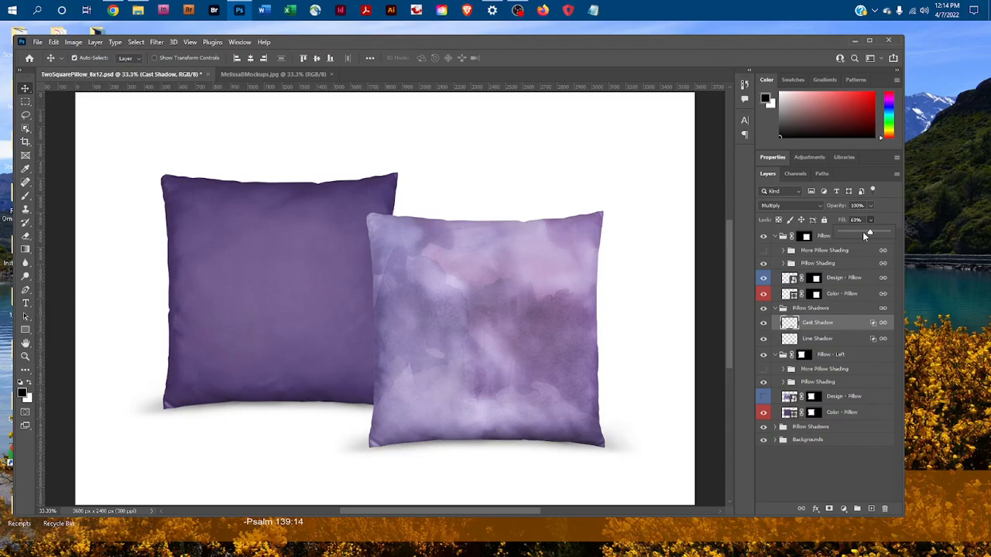
- Collapse the right pillow's Pillow Shadows group and the Pillow - Right and Pillow - Left groups
{"action": "left_click", "coordinate": [783, 308]}
{"action": "left_click", "coordinate": [775, 236]}
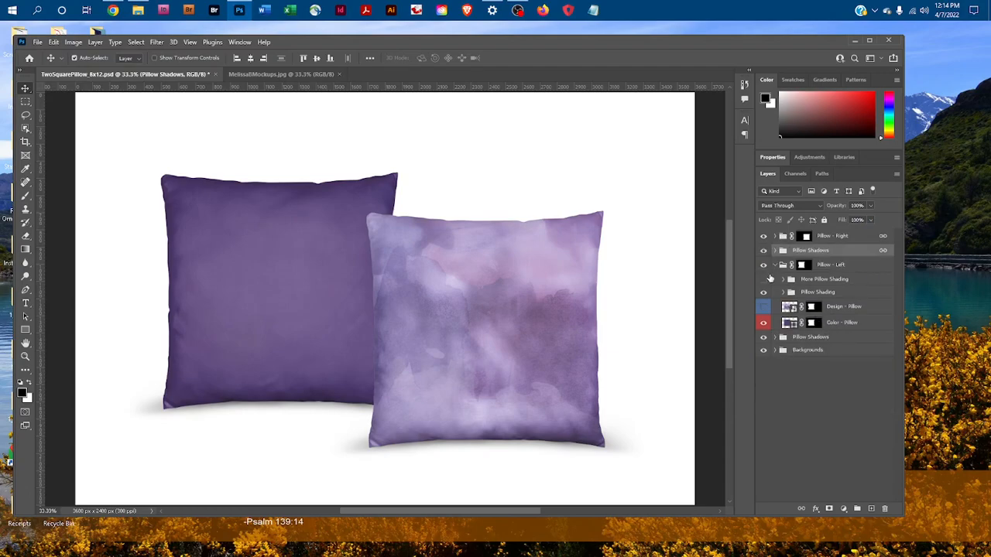
{"action": "left_click", "coordinate": [776, 265]}
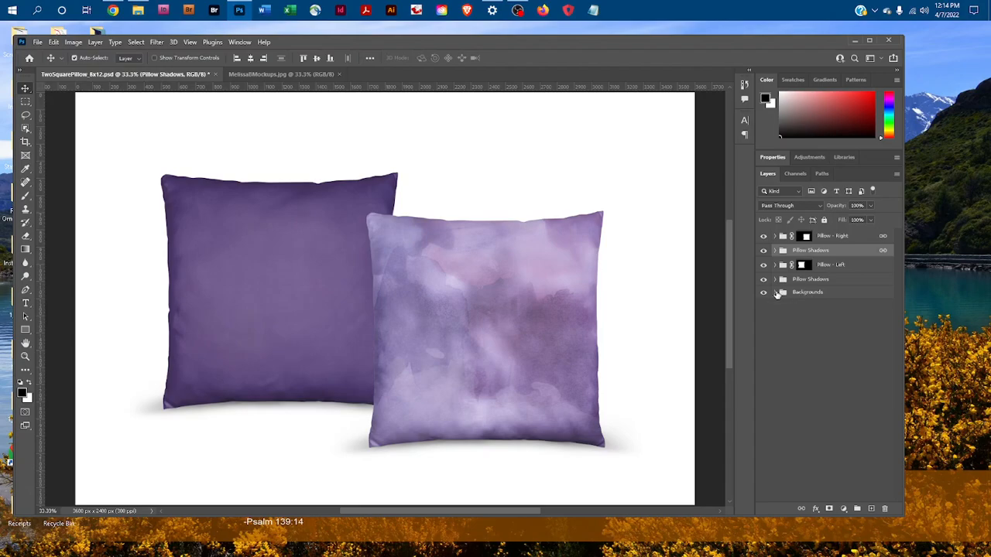
- Preview the mockup with and without the White Background layer, leaving it visible, and collapse the Backgrounds group
{"action": "left_click", "coordinate": [778, 294]}
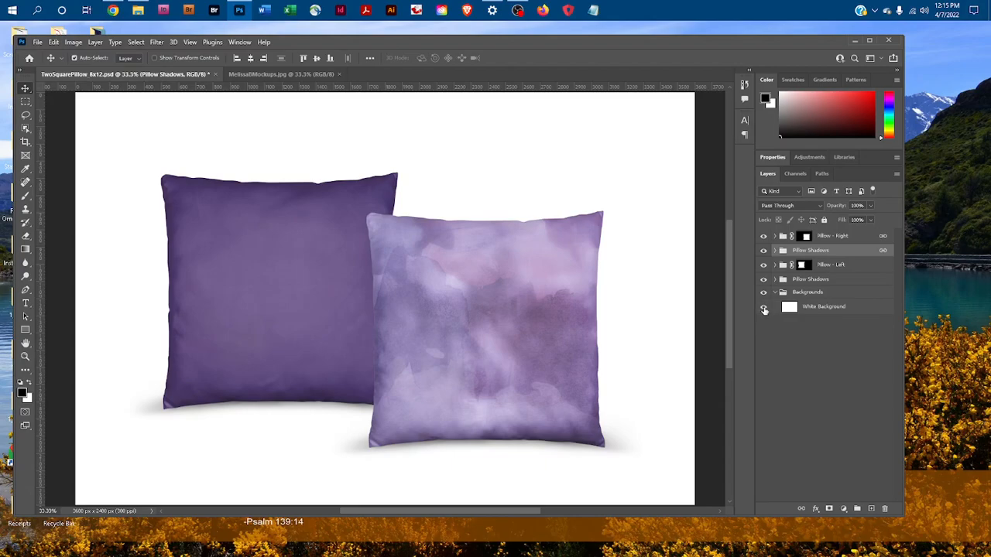
{"action": "left_click", "coordinate": [763, 308]}
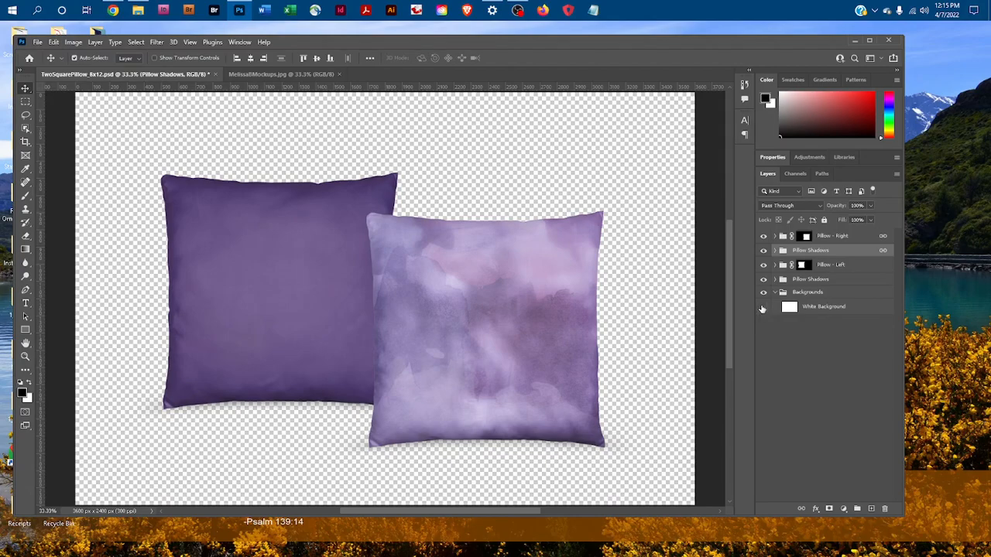
{"action": "left_click", "coordinate": [763, 308]}
{"action": "left_click", "coordinate": [764, 308]}
{"action": "left_click", "coordinate": [763, 308]}
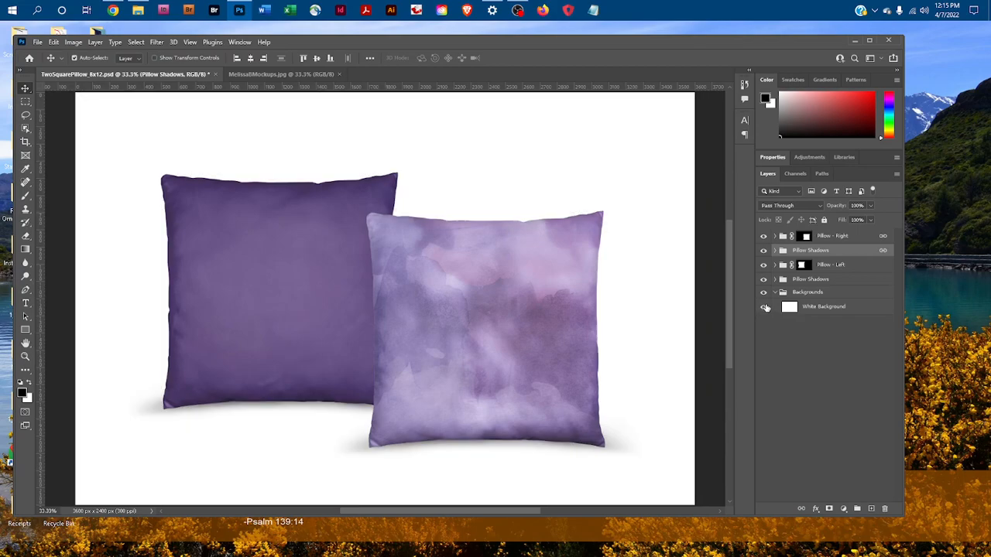
{"action": "left_click", "coordinate": [805, 309]}
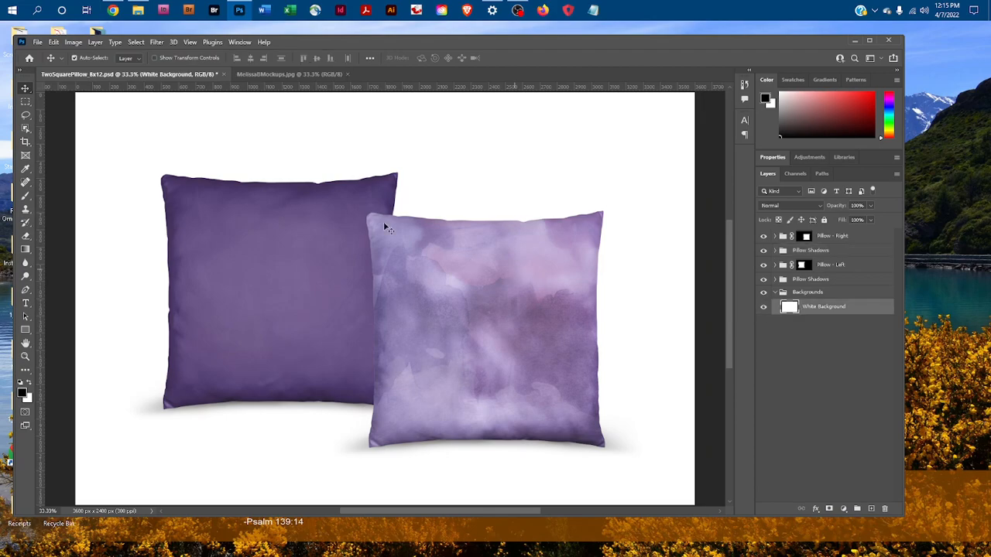
{"action": "left_click", "coordinate": [38, 42]}
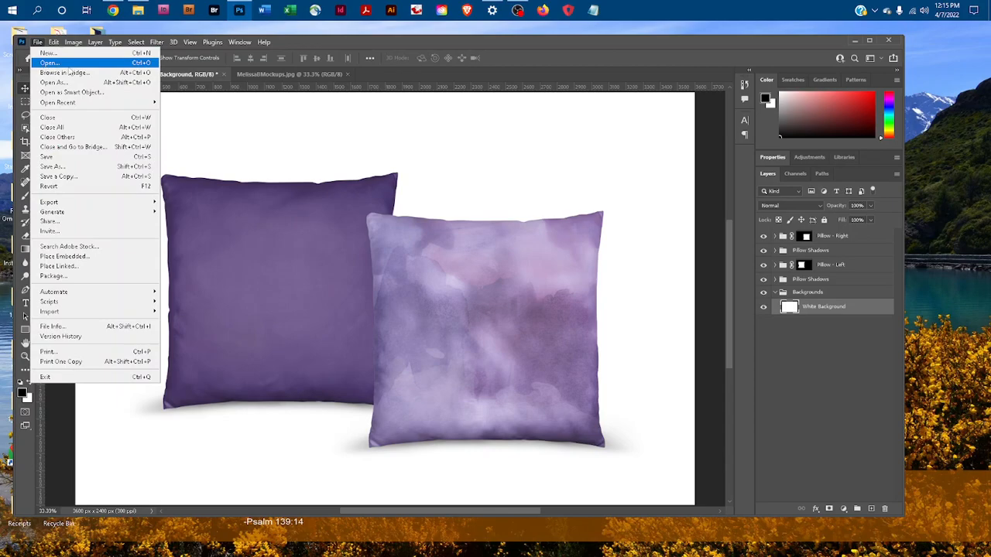
{"action": "left_click", "coordinate": [257, 123]}
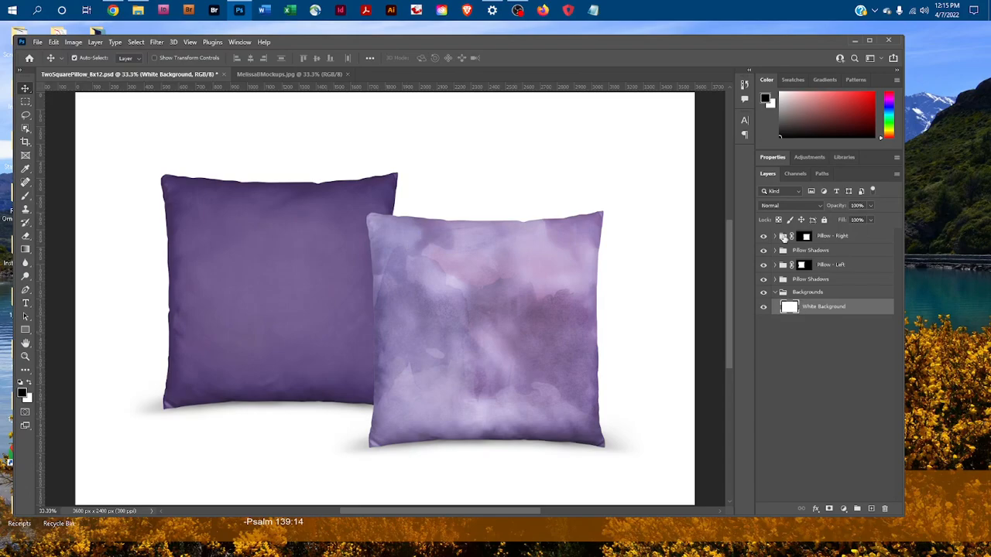
{"action": "left_click", "coordinate": [776, 292]}
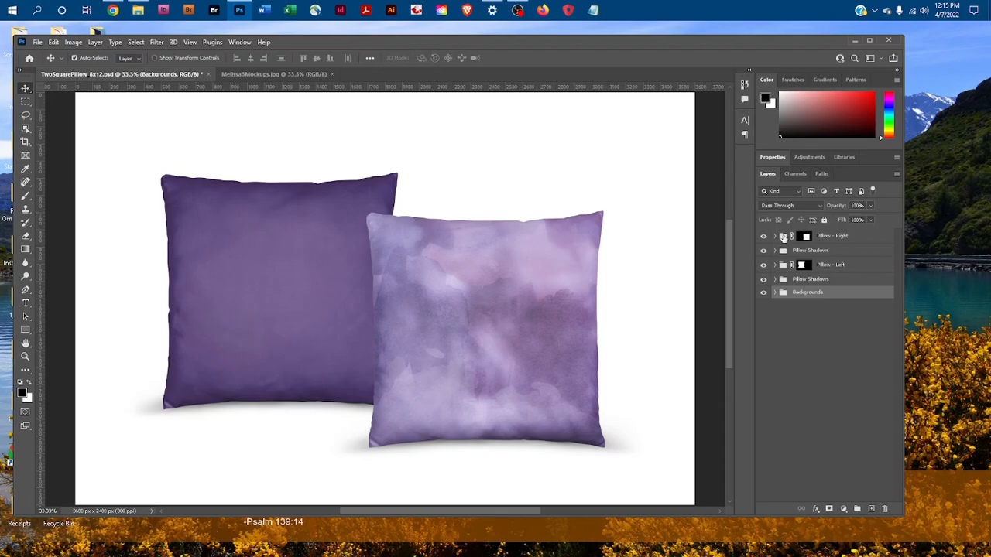
- Save a JPEG copy of the mockup named "TwoSquarePillow_8x12 copy_design1" at maximum quality 12 with the Baseline ("Standard") format option
{"action": "left_click", "coordinate": [40, 43]}
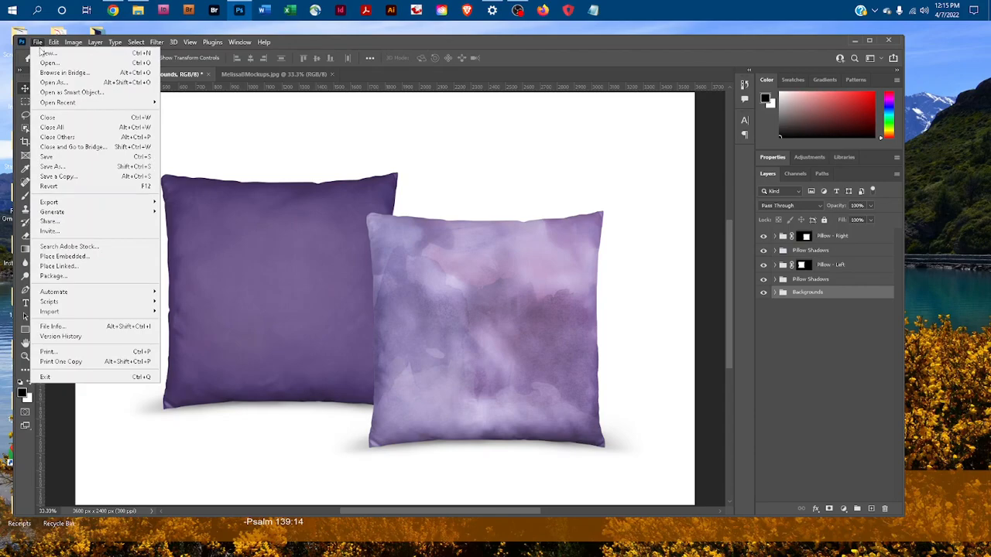
{"action": "left_click", "coordinate": [69, 178]}
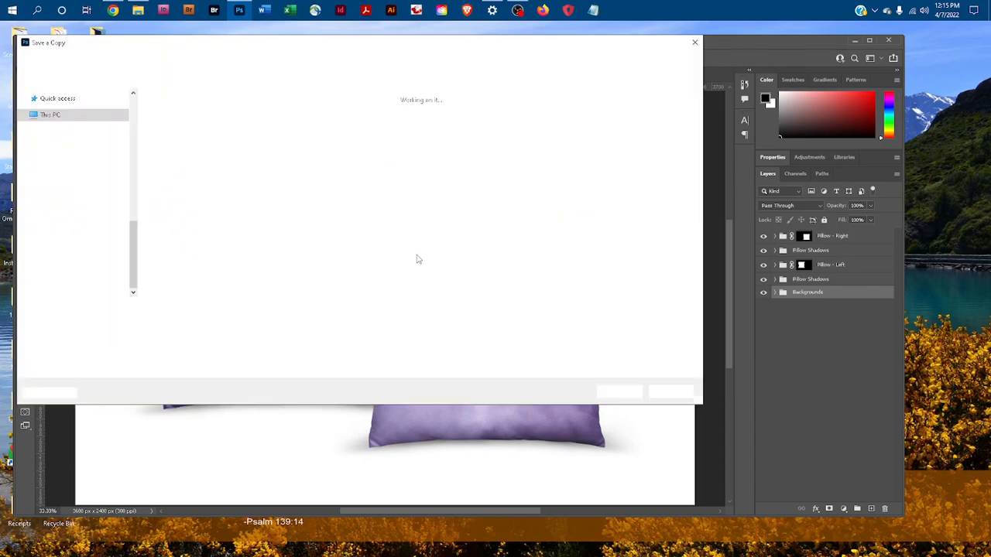
{"action": "left_click", "coordinate": [177, 309]}
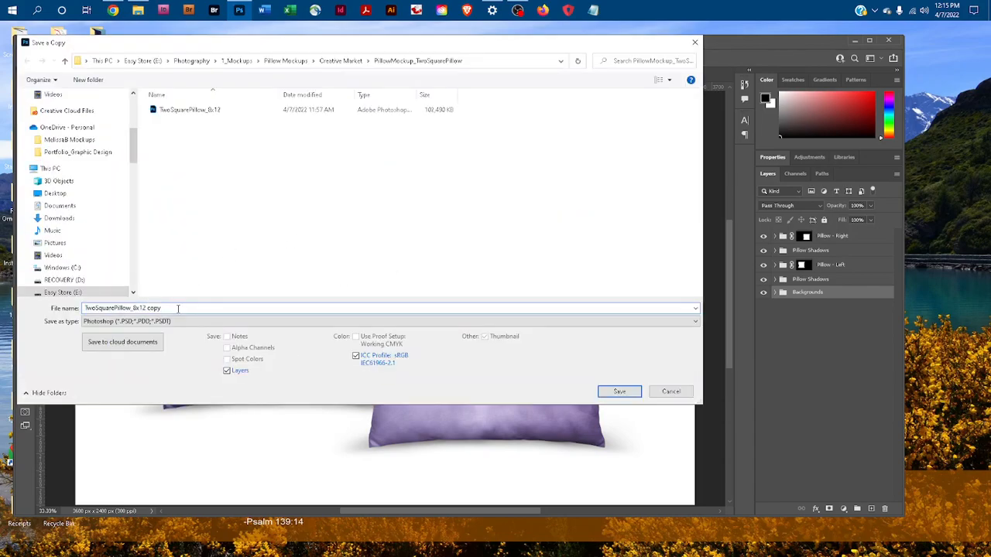
{"action": "type", "text": "_design1"}
{"action": "left_click", "coordinate": [257, 323]}
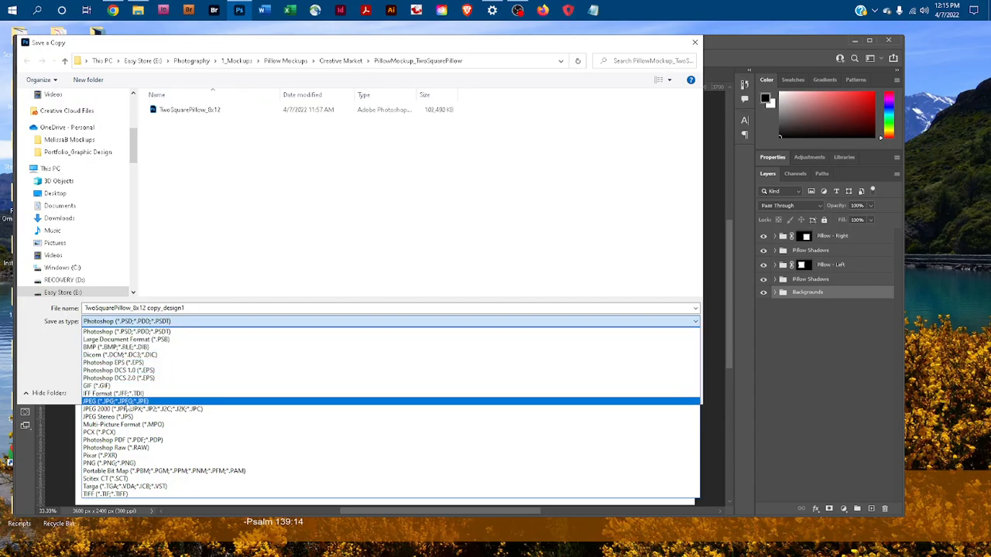
{"action": "left_click", "coordinate": [124, 402]}
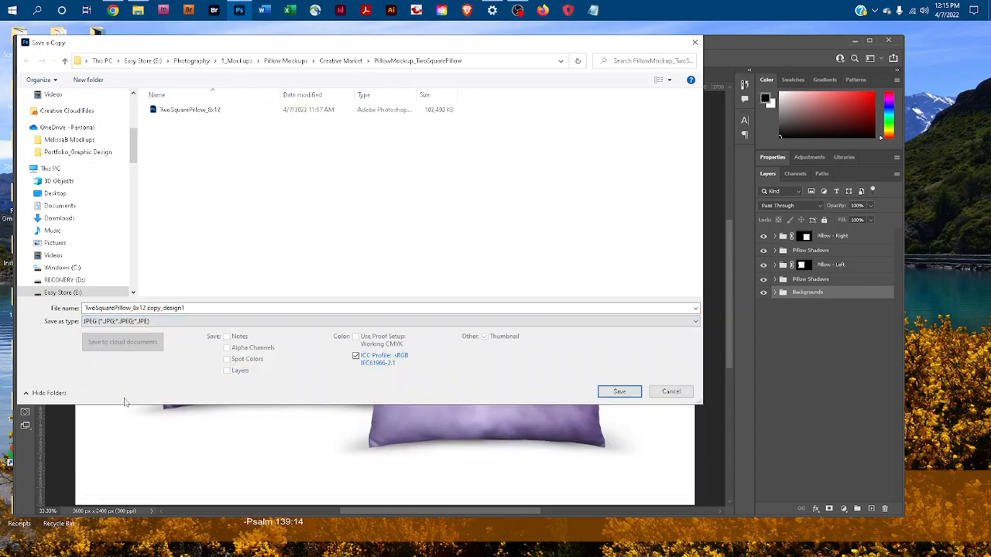
{"action": "left_click", "coordinate": [620, 392]}
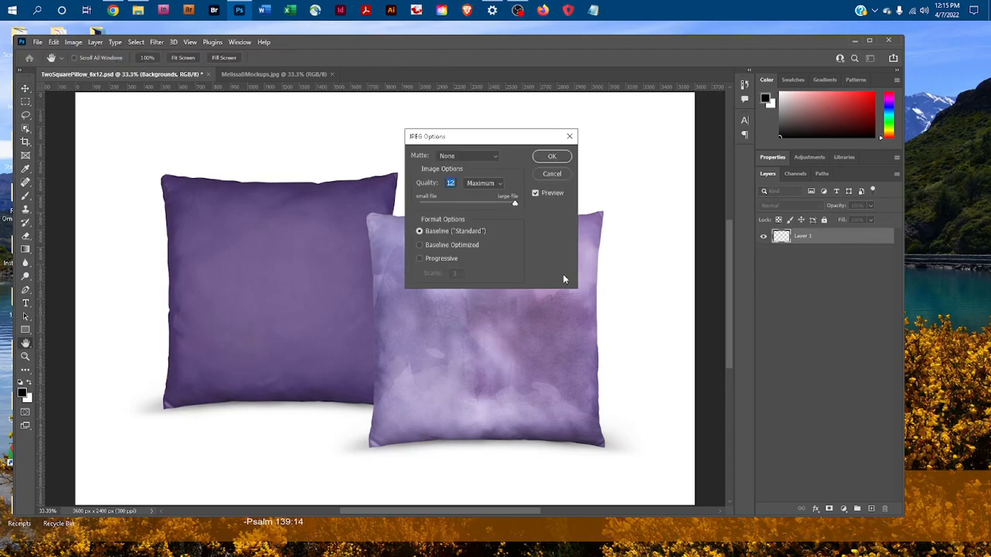
{"action": "left_click", "coordinate": [563, 157]}
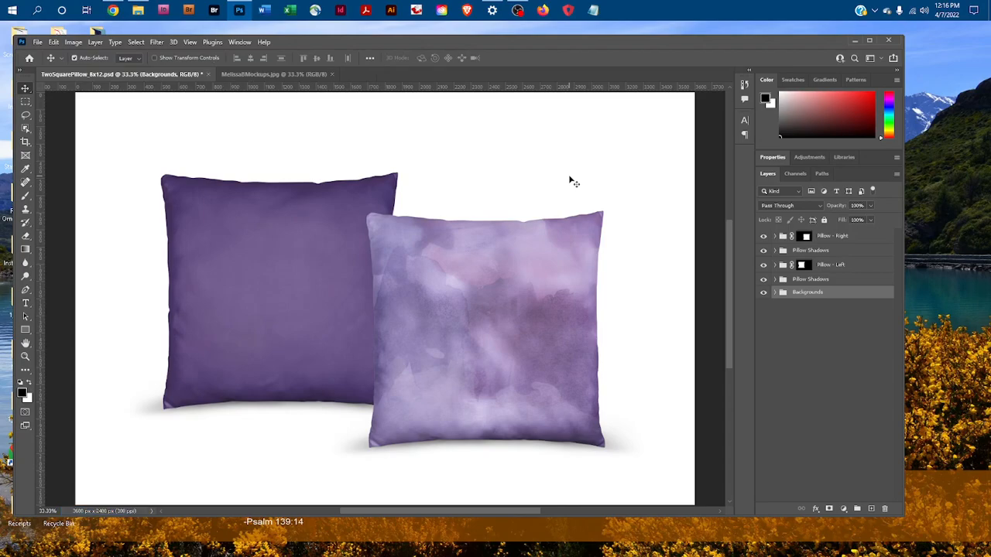
- Save the layered mockup in Photoshop format as "TwoSquarePillow_8x12_design1" with Maximize Compatibility on, and bring the MelissaBMockups.jpg document to the front
{"action": "left_click", "coordinate": [37, 42]}
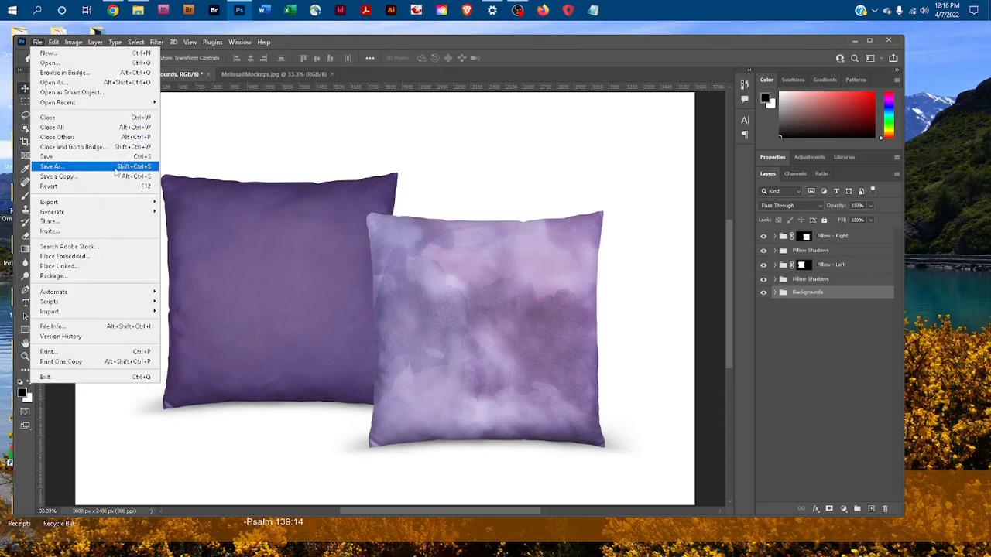
{"action": "left_click", "coordinate": [116, 174]}
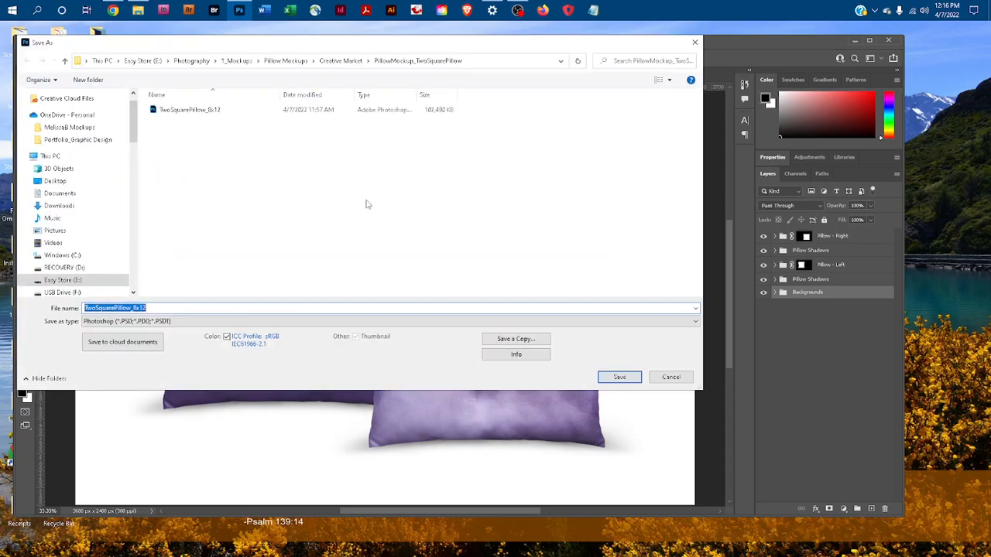
{"action": "left_click", "coordinate": [164, 308]}
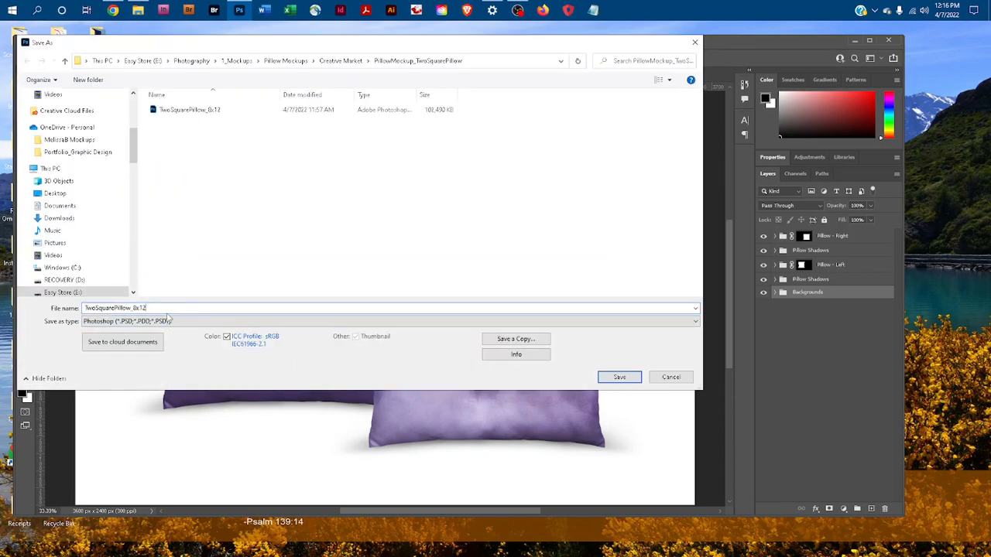
{"action": "left_click_drag", "start_coordinate": [169, 42], "coordinate": [234, 37]}
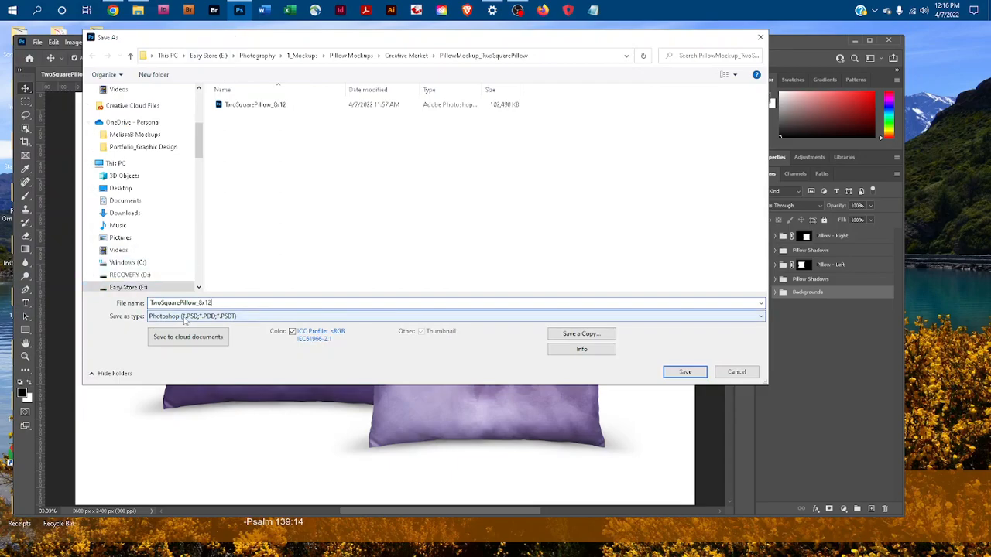
{"action": "type", "text": "_design1"}
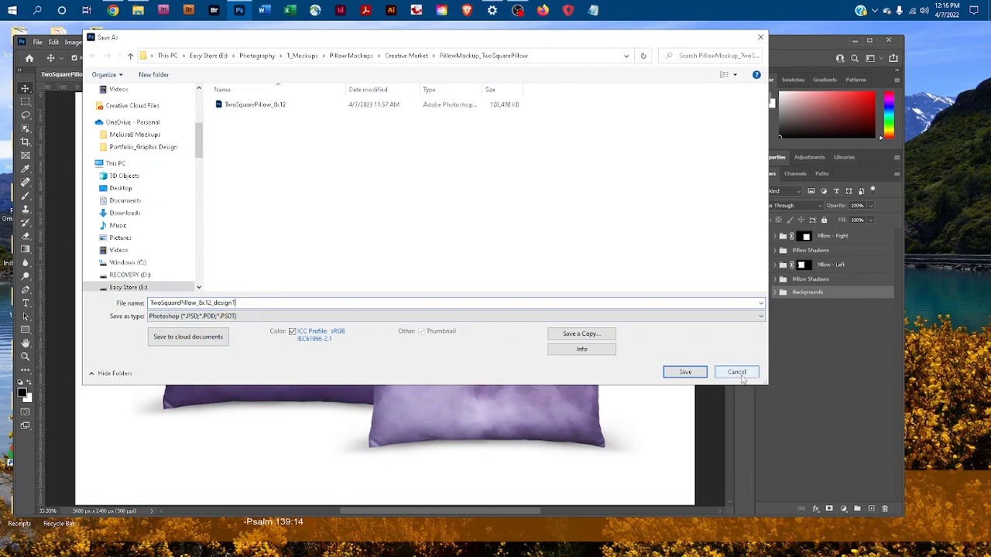
{"action": "left_click", "coordinate": [703, 375]}
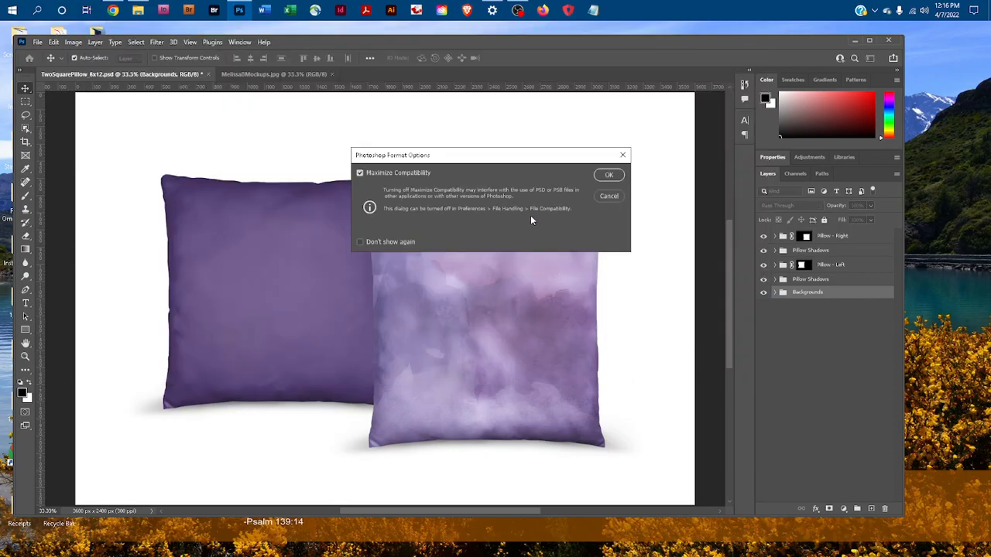
{"action": "left_click", "coordinate": [617, 175]}
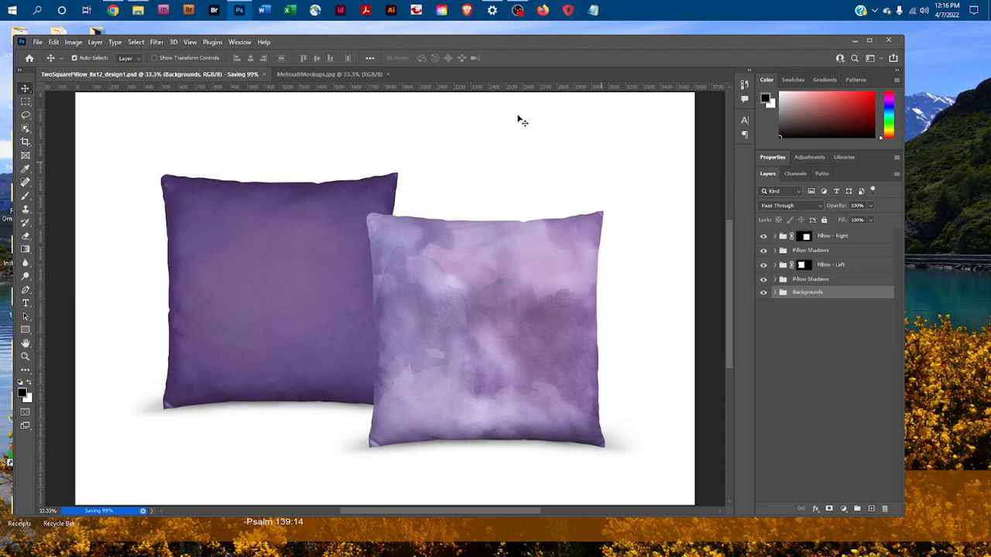
{"action": "left_click", "coordinate": [348, 74]}
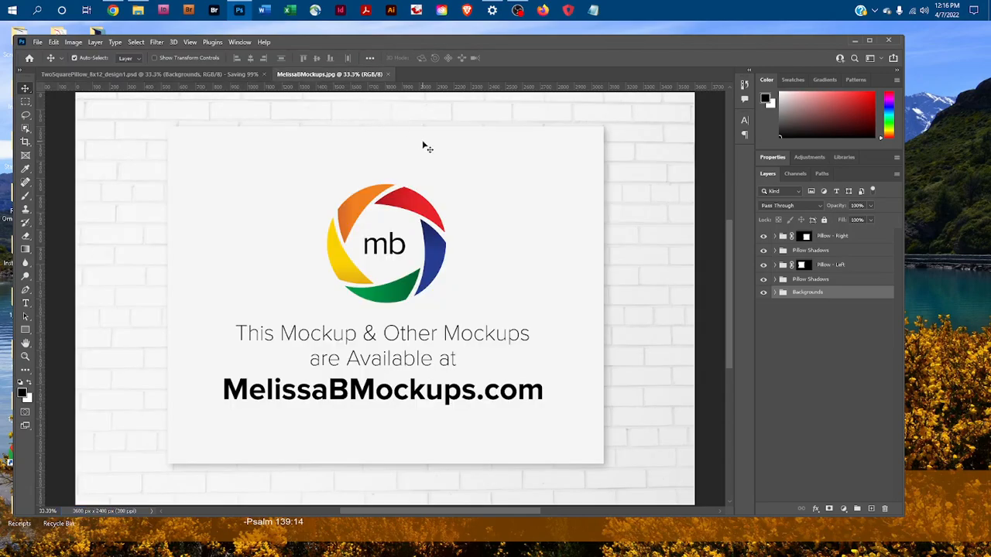